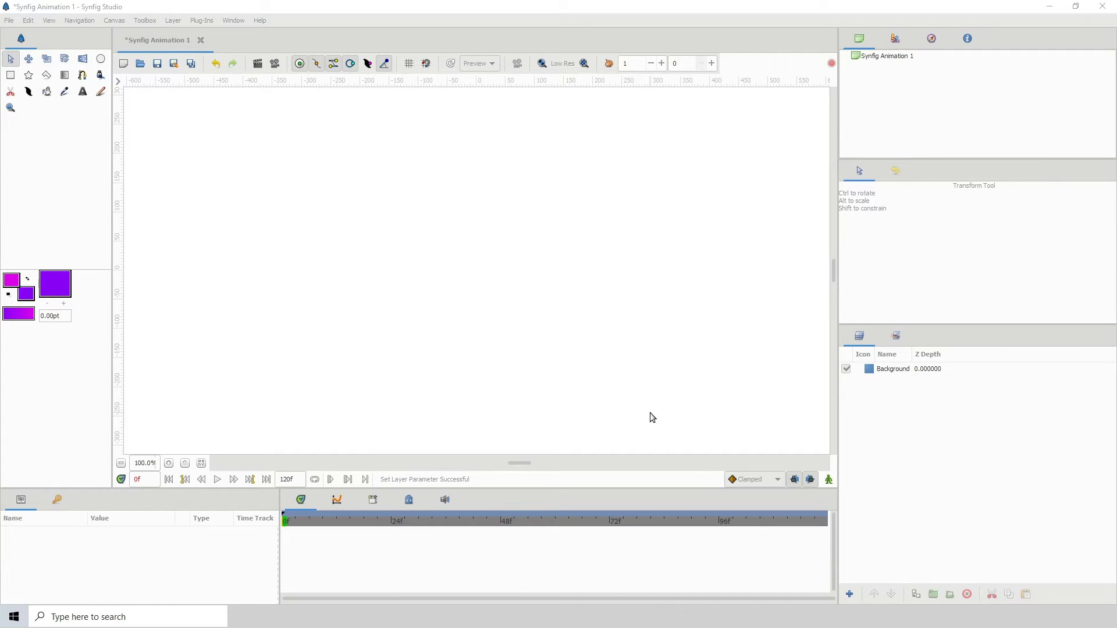
# Preview the Compositing and Animating workspace layouts, maximizing the window for each.
pyautogui.click(349, 9)
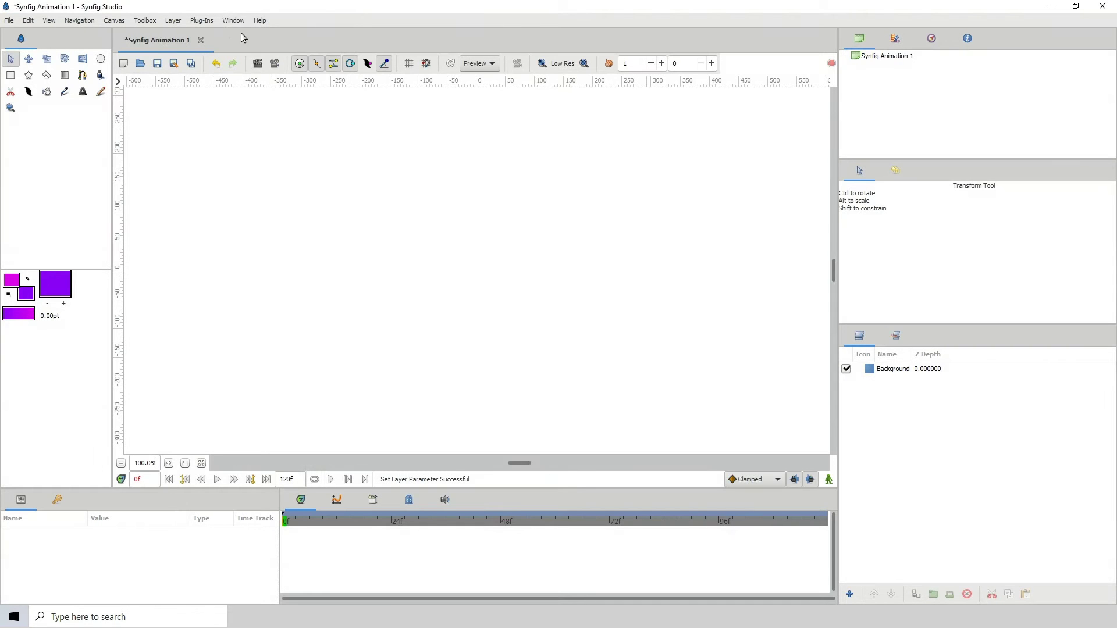
pyautogui.click(235, 21)
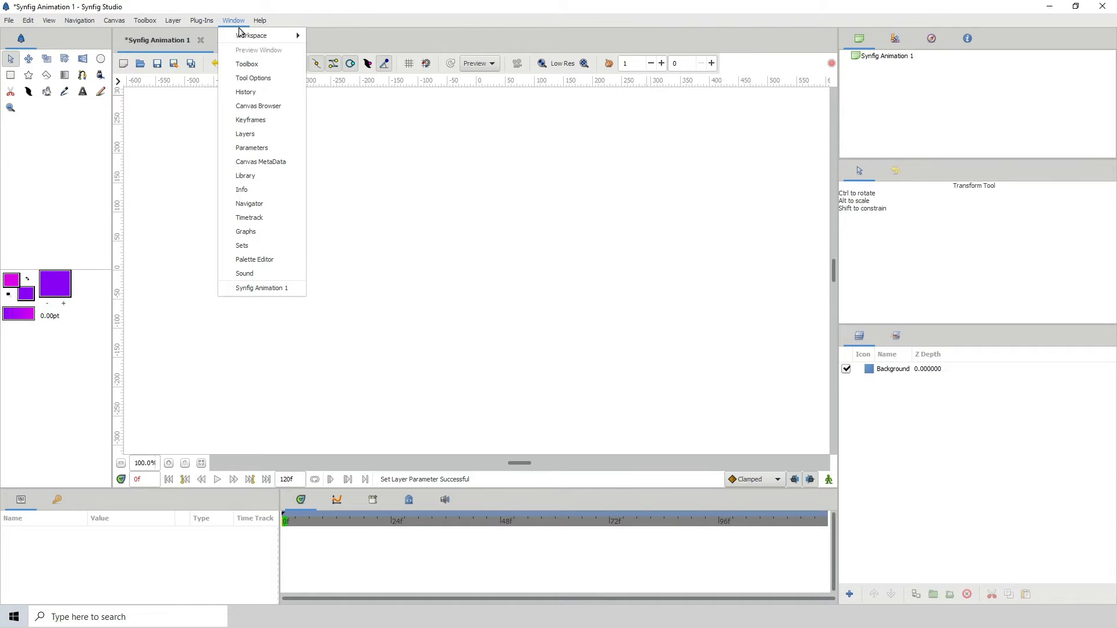
pyautogui.moveTo(242, 38)
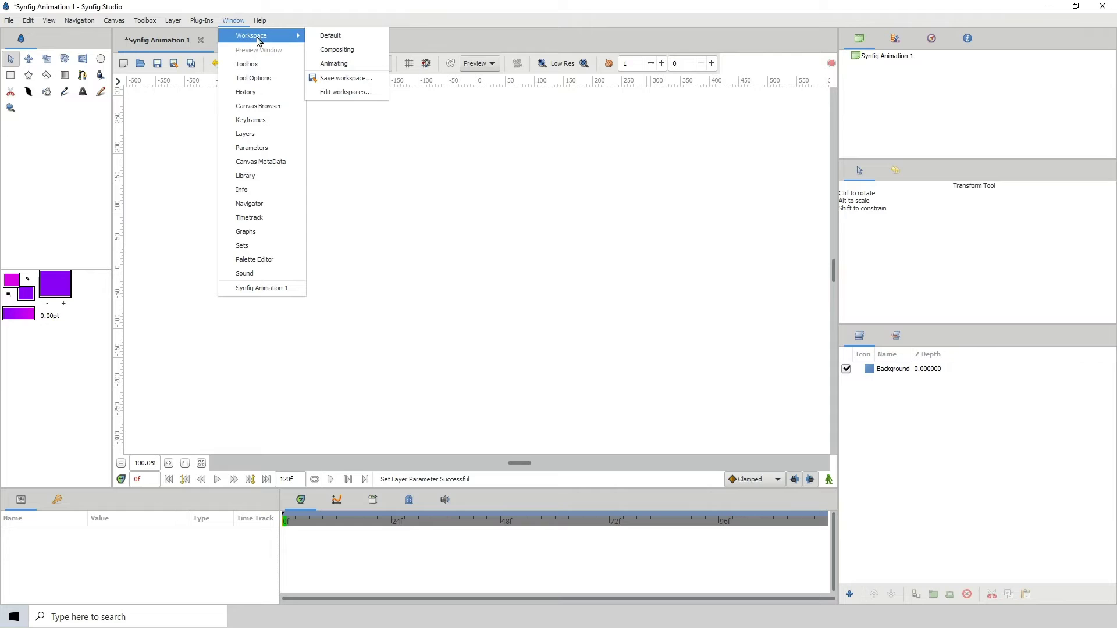
pyautogui.click(354, 50)
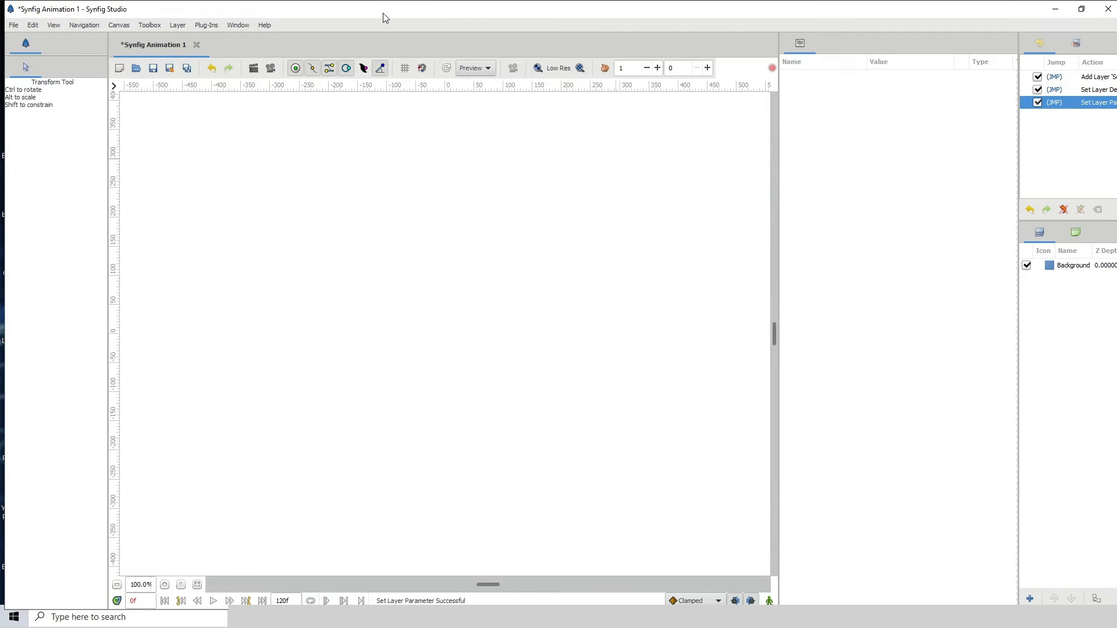
pyautogui.doubleClick(369, 13)
pyautogui.click(235, 21)
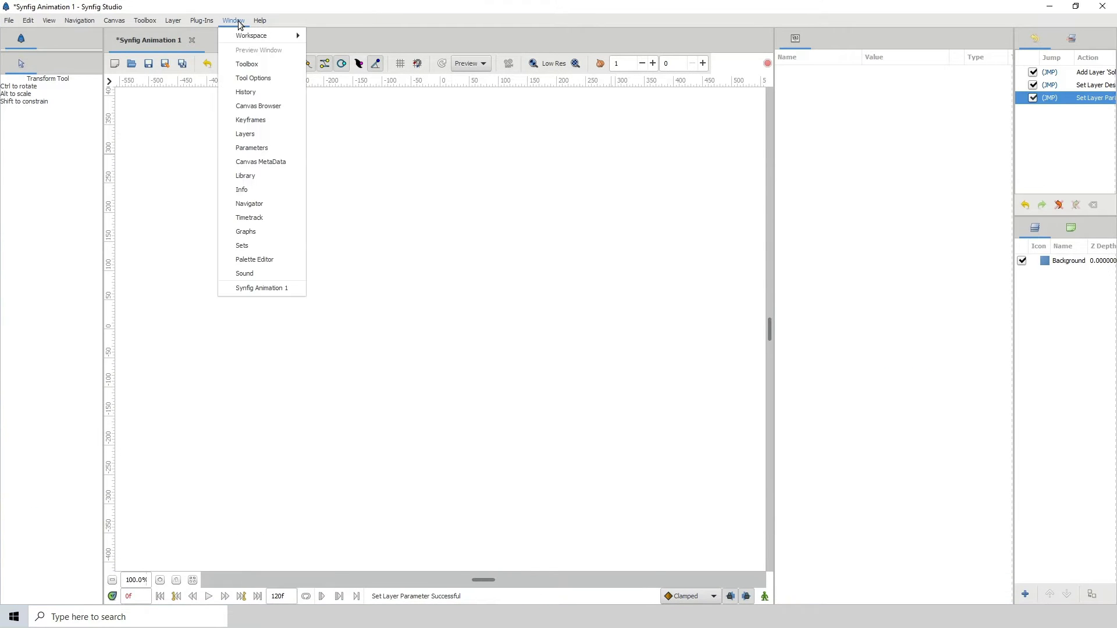
pyautogui.moveTo(273, 36)
pyautogui.click(326, 64)
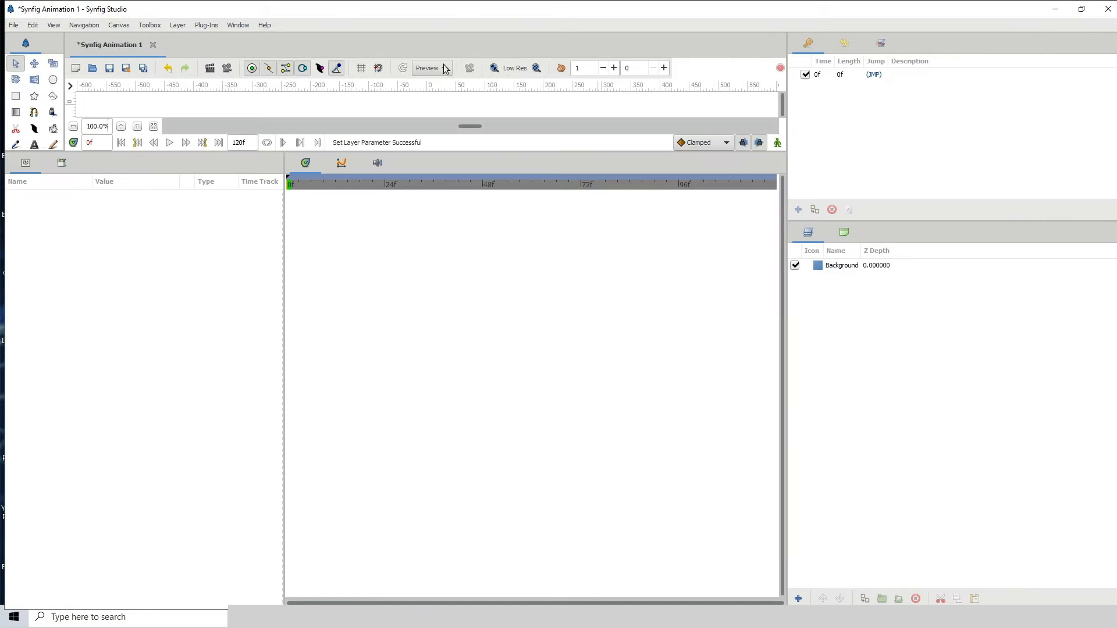
pyautogui.doubleClick(420, 10)
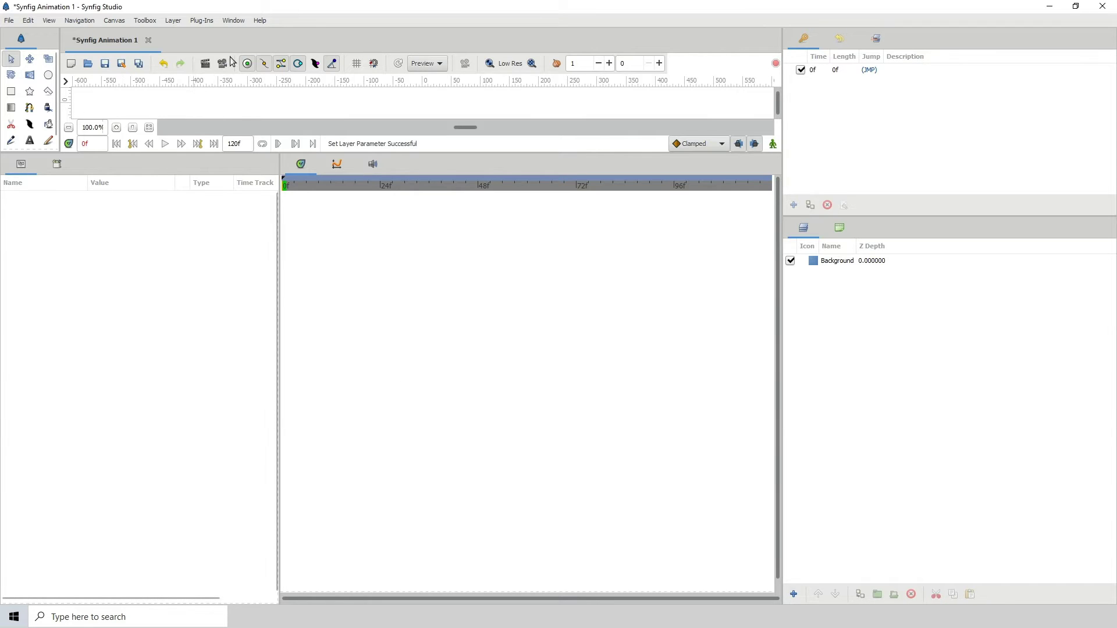
# Return to the Default workspace layout and re-maximize the window.
pyautogui.click(234, 21)
pyautogui.moveTo(296, 36)
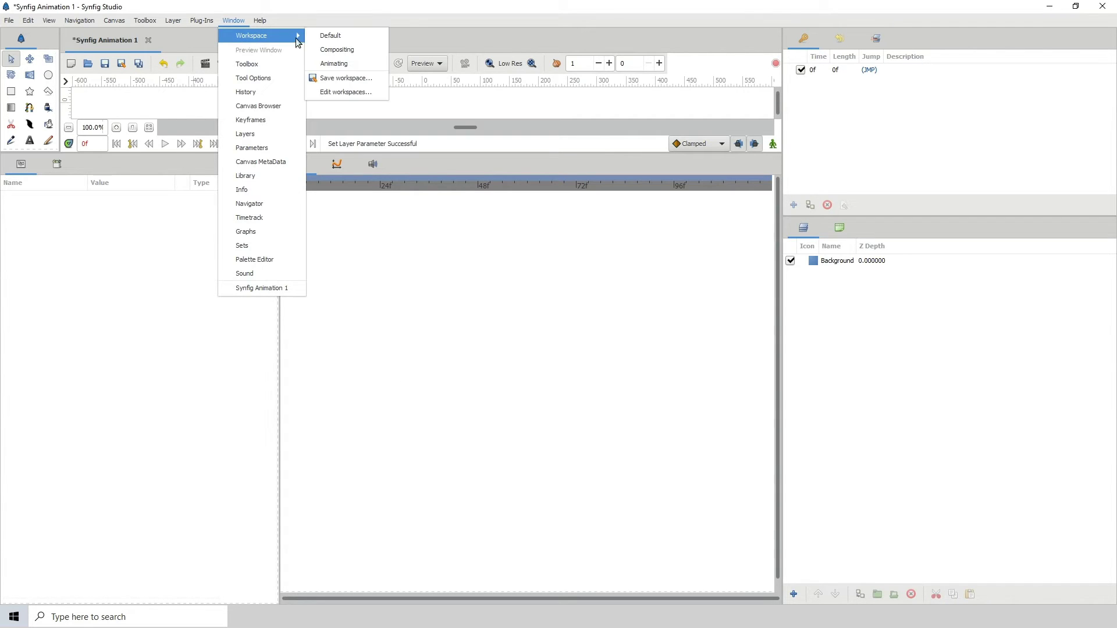
pyautogui.click(326, 37)
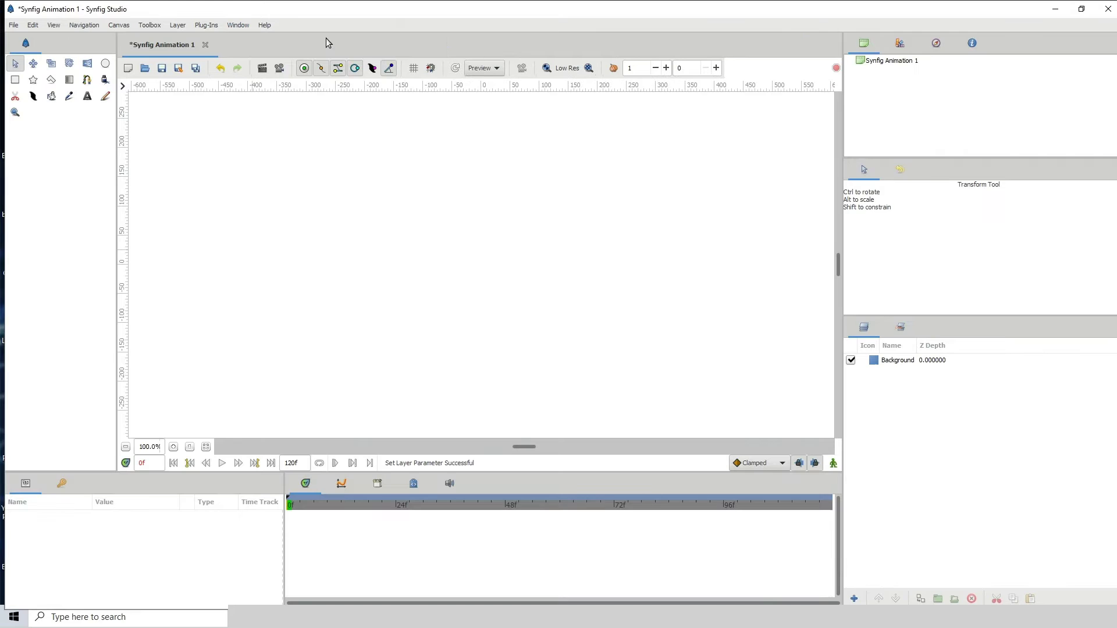
pyautogui.doubleClick(369, 8)
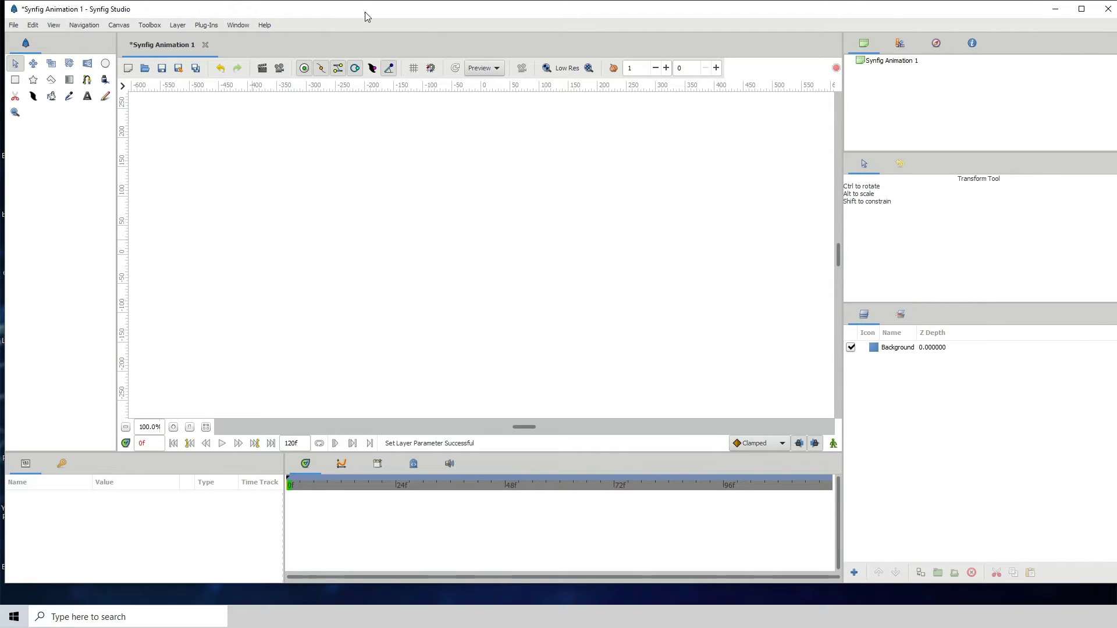
pyautogui.doubleClick(365, 11)
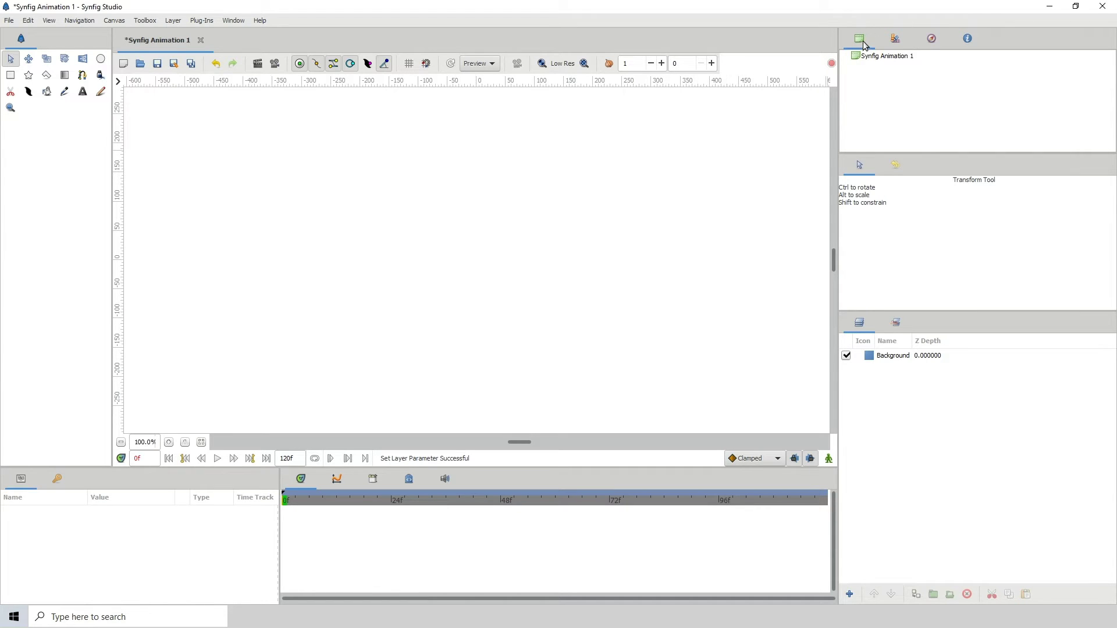
# Float the Canvas Browser over the canvas centre and make its panel taller.
pyautogui.moveTo(863, 44); pyautogui.dragTo(510, 168)
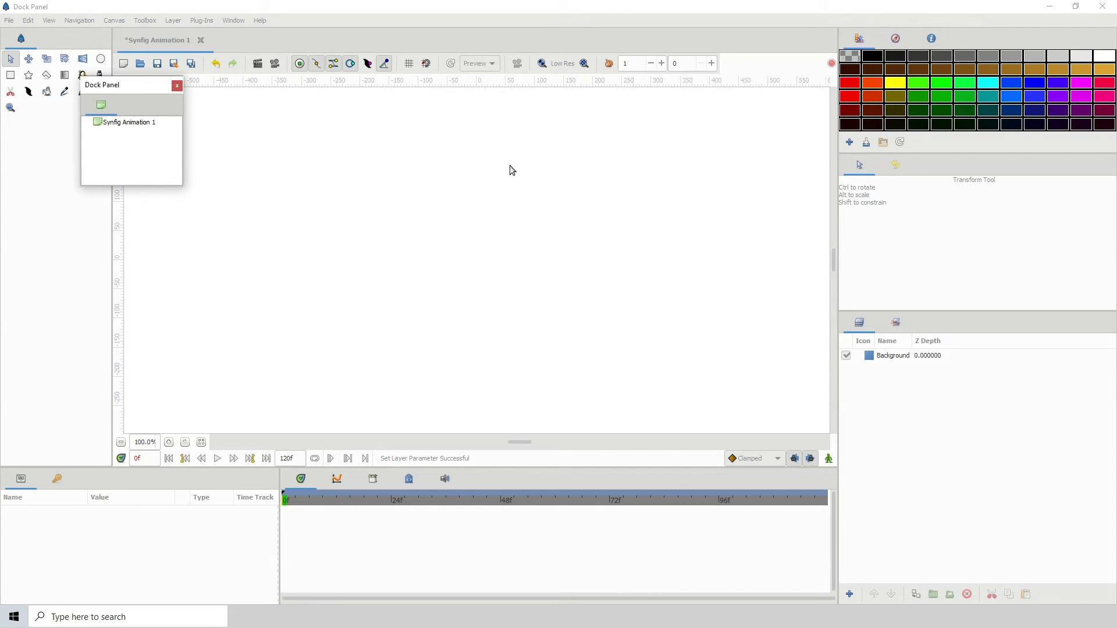
pyautogui.moveTo(142, 90); pyautogui.dragTo(393, 120)
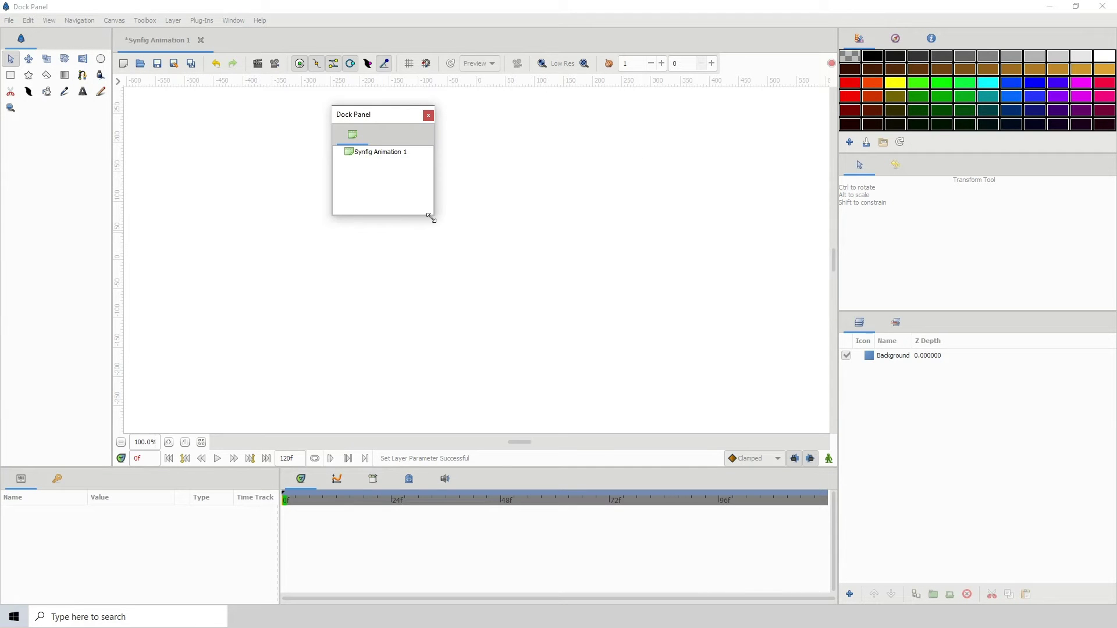
pyautogui.moveTo(431, 214); pyautogui.dragTo(448, 306)
pyautogui.moveTo(372, 113); pyautogui.dragTo(602, 94)
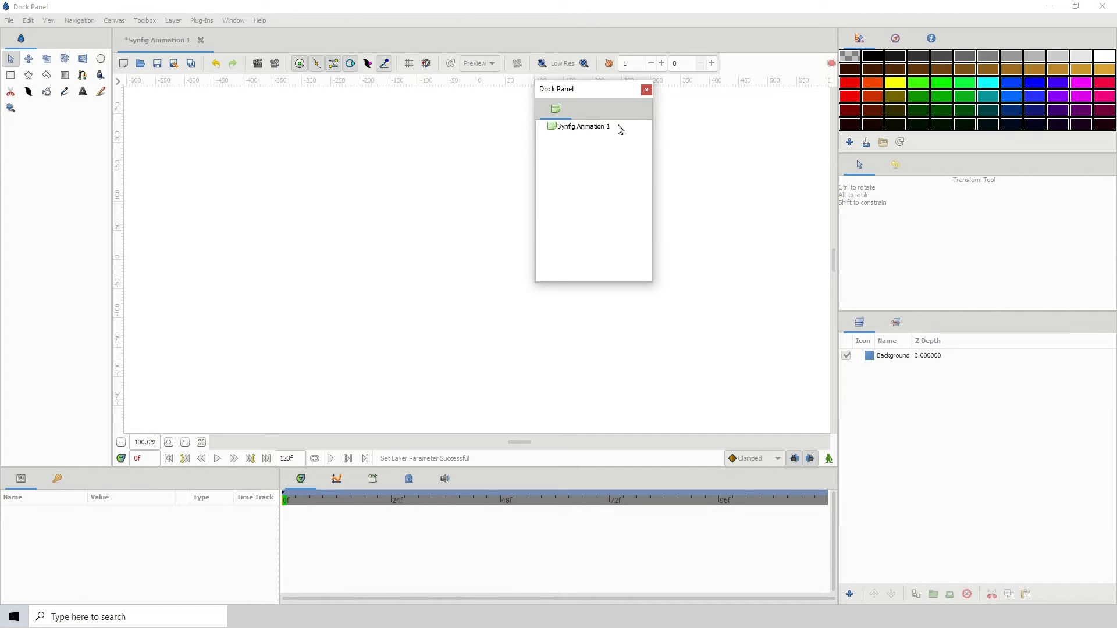
pyautogui.moveTo(594, 88); pyautogui.dragTo(590, 126)
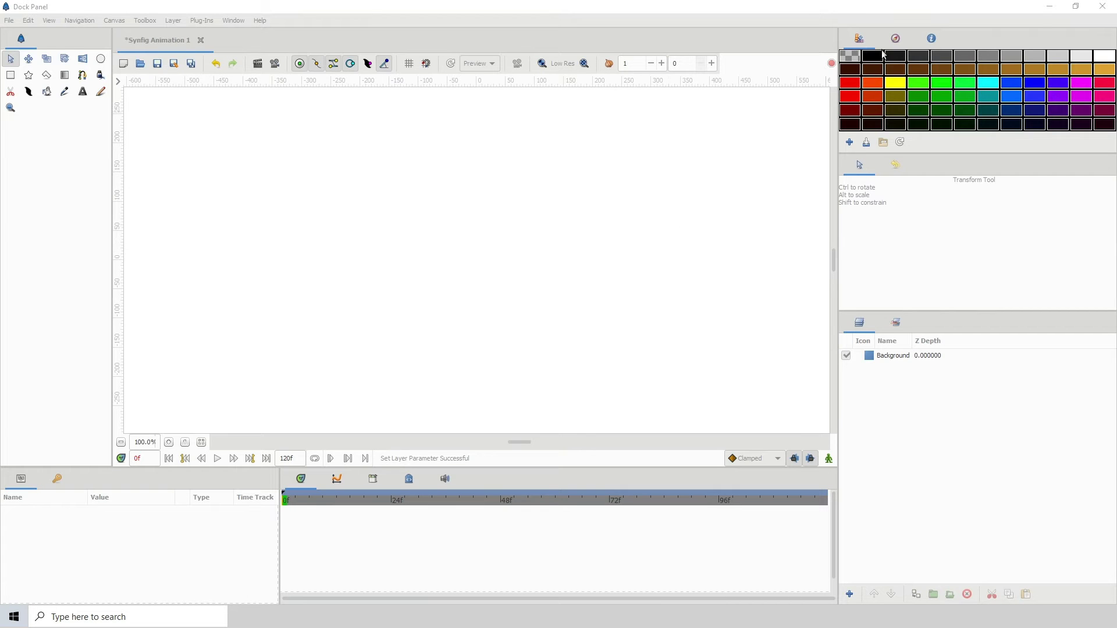
# Close the floating Canvas Browser, the Palette and the Info panels.
pyautogui.rightClick(861, 43)
pyautogui.click(621, 131)
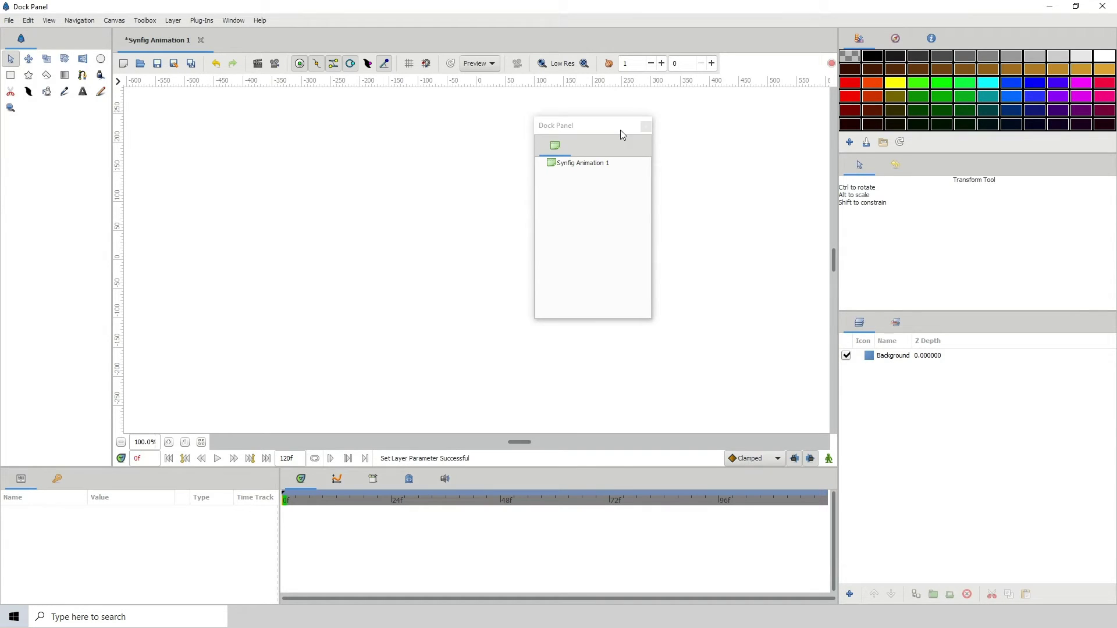
pyautogui.click(646, 126)
pyautogui.rightClick(862, 45)
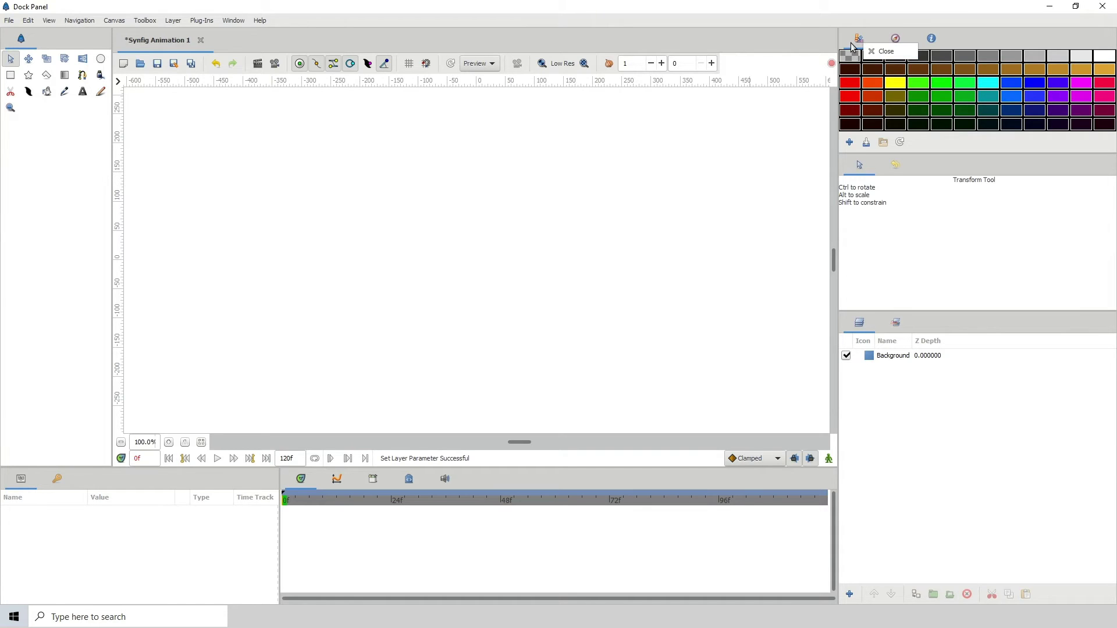
pyautogui.click(884, 51)
pyautogui.rightClick(894, 39)
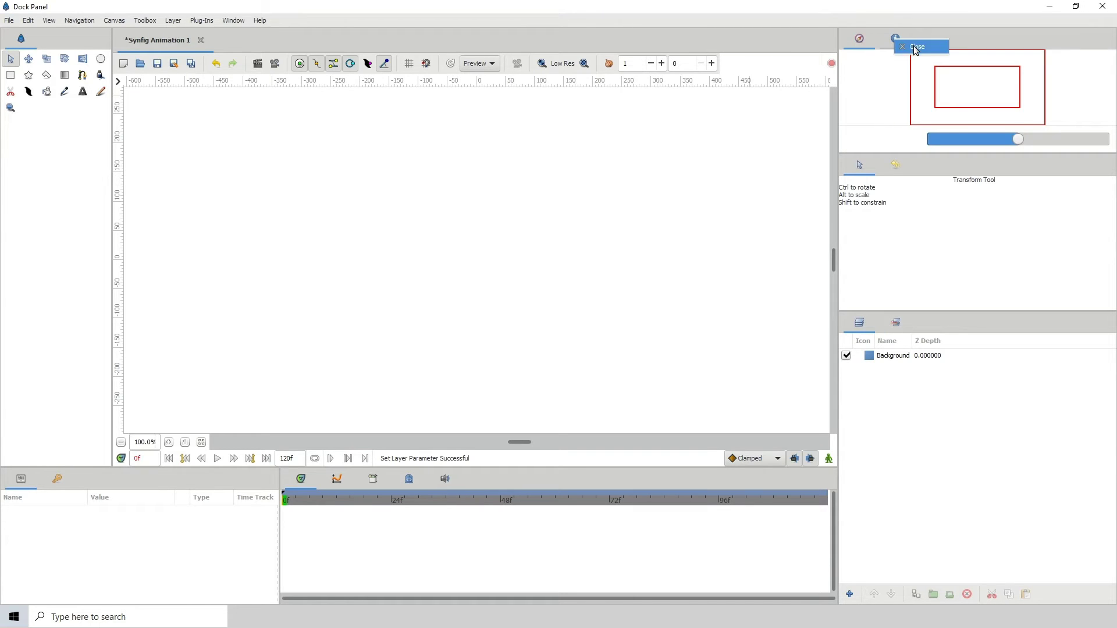
pyautogui.click(914, 46)
# Close the Navigator, Tool Options and History panels.
pyautogui.rightClick(861, 40)
pyautogui.press('Escape')
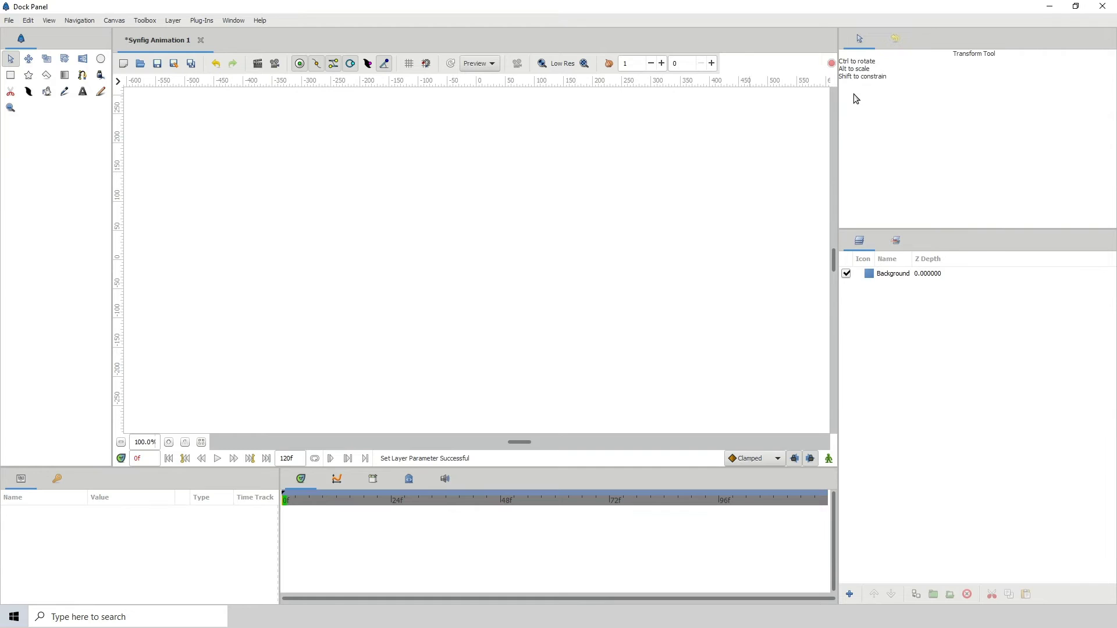
pyautogui.rightClick(860, 43)
pyautogui.click(887, 48)
pyautogui.rightClick(871, 37)
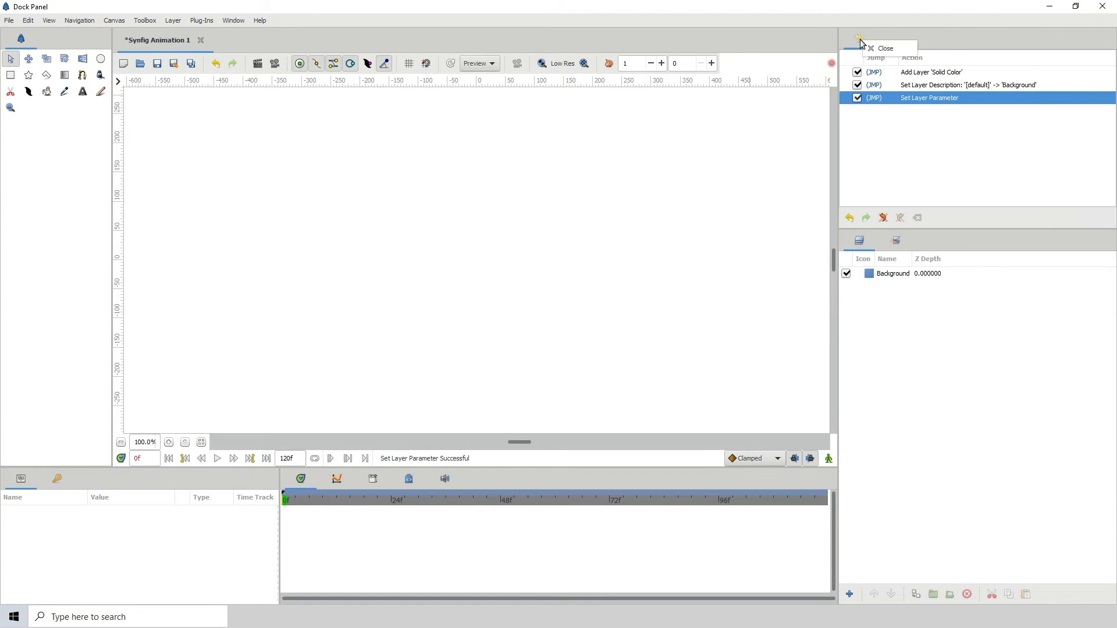
pyautogui.click(887, 45)
# Close the Sets and Layers panels, widening the canvas to the right.
pyautogui.moveTo(840, 135); pyautogui.dragTo(880, 135)
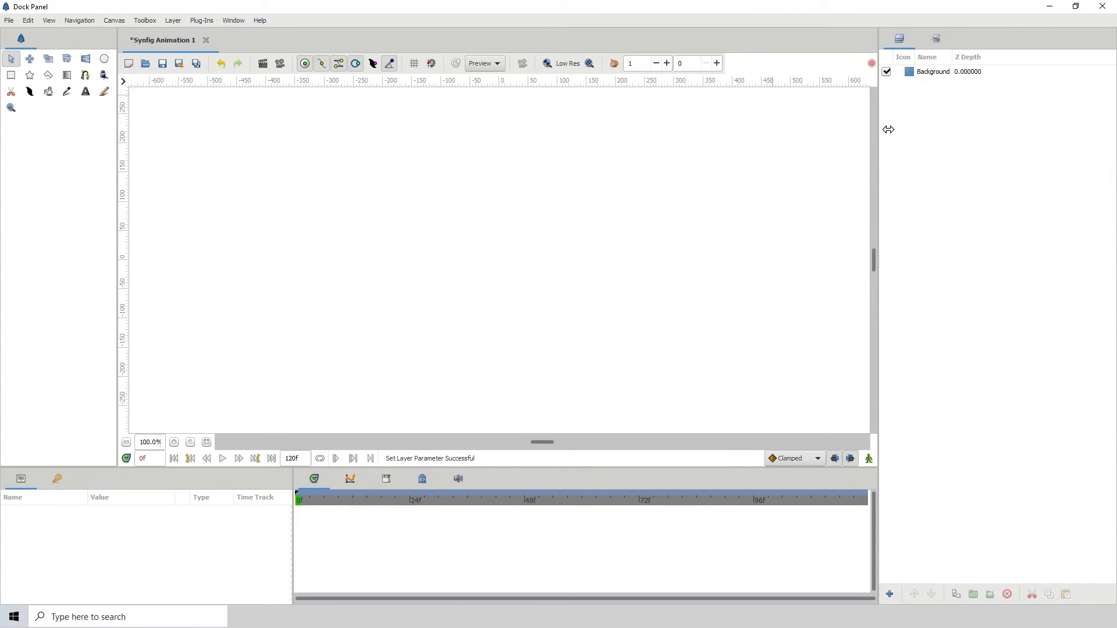
pyautogui.click(937, 40)
pyautogui.rightClick(937, 40)
pyautogui.click(955, 51)
pyautogui.moveTo(879, 134); pyautogui.dragTo(978, 137)
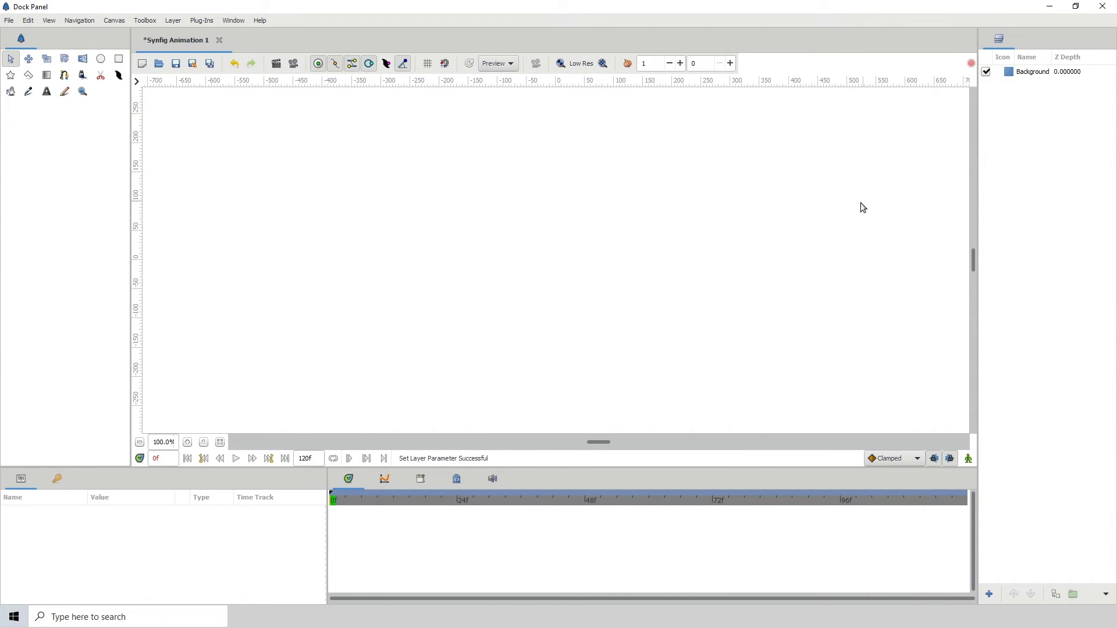
pyautogui.rightClick(1004, 48)
pyautogui.click(1020, 50)
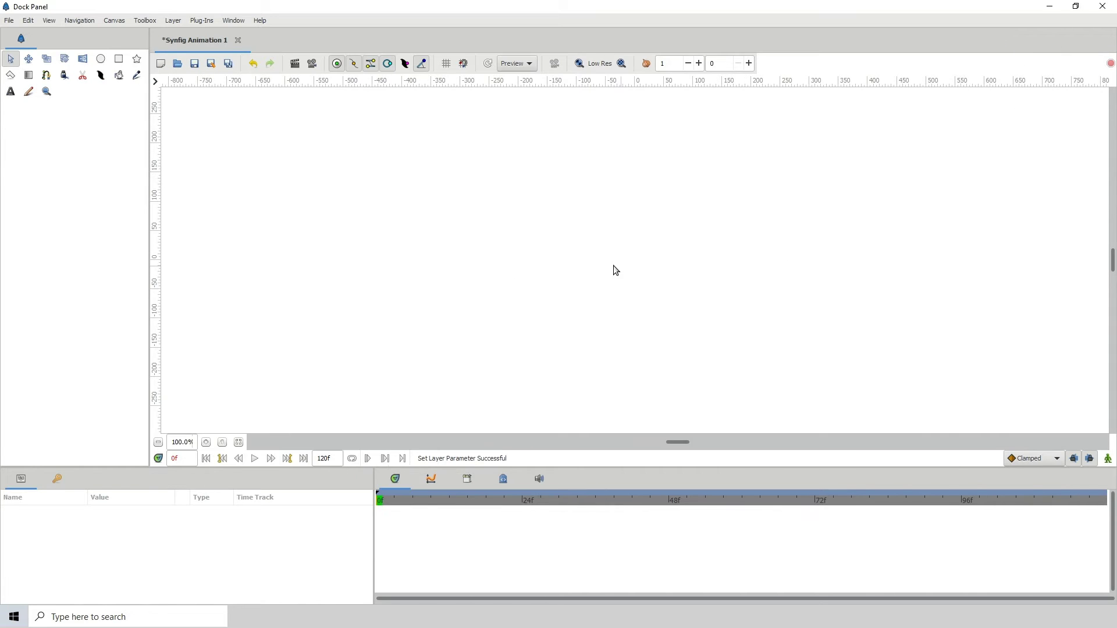
# Zoom out to the full canvas frame, pull the Params panel out, and narrow the toolbox.
pyautogui.click(233, 21)
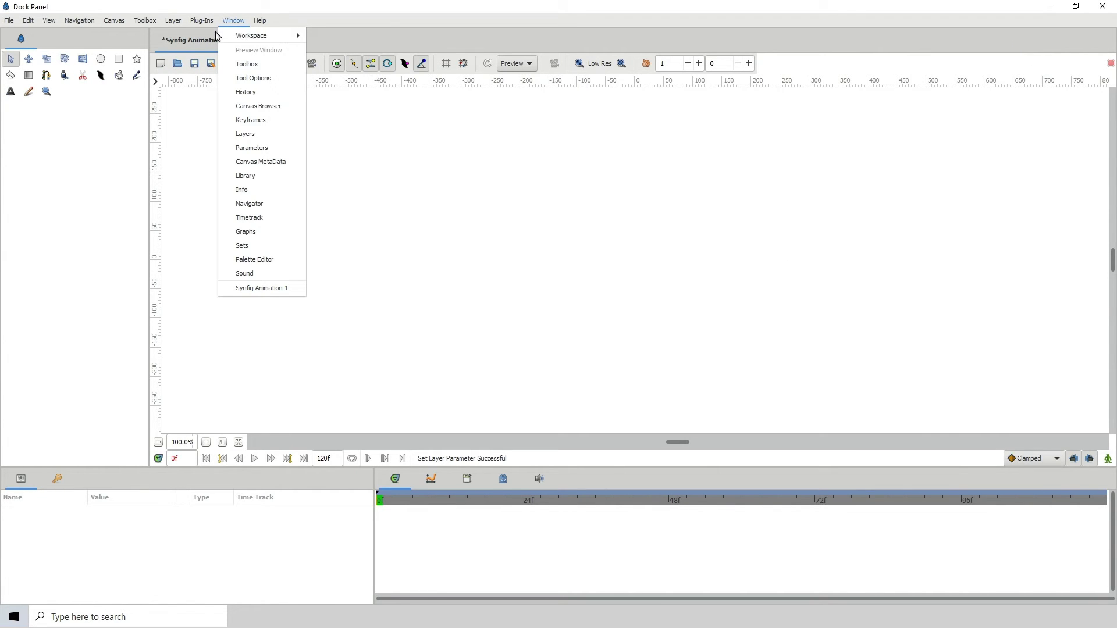
pyautogui.moveTo(234, 30)
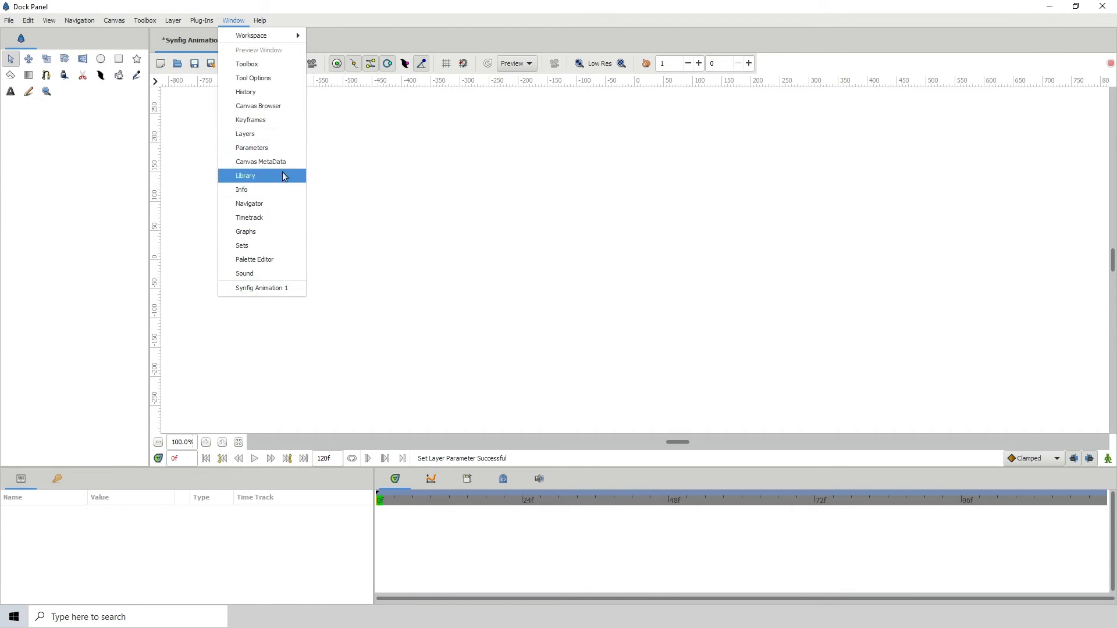
pyautogui.click(357, 22)
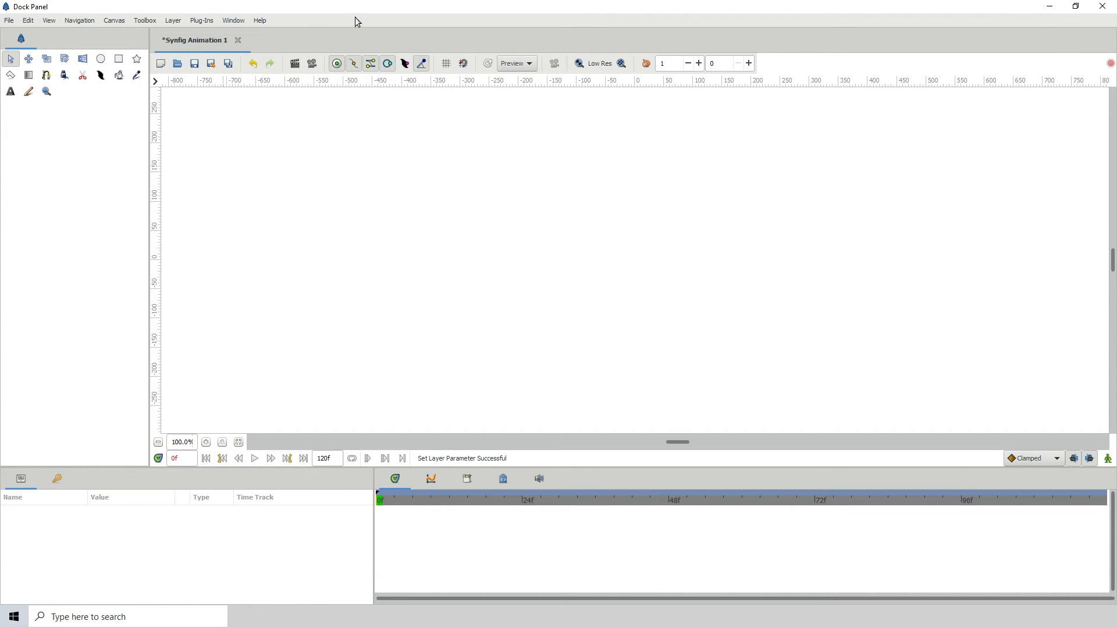
pyautogui.click(158, 442)
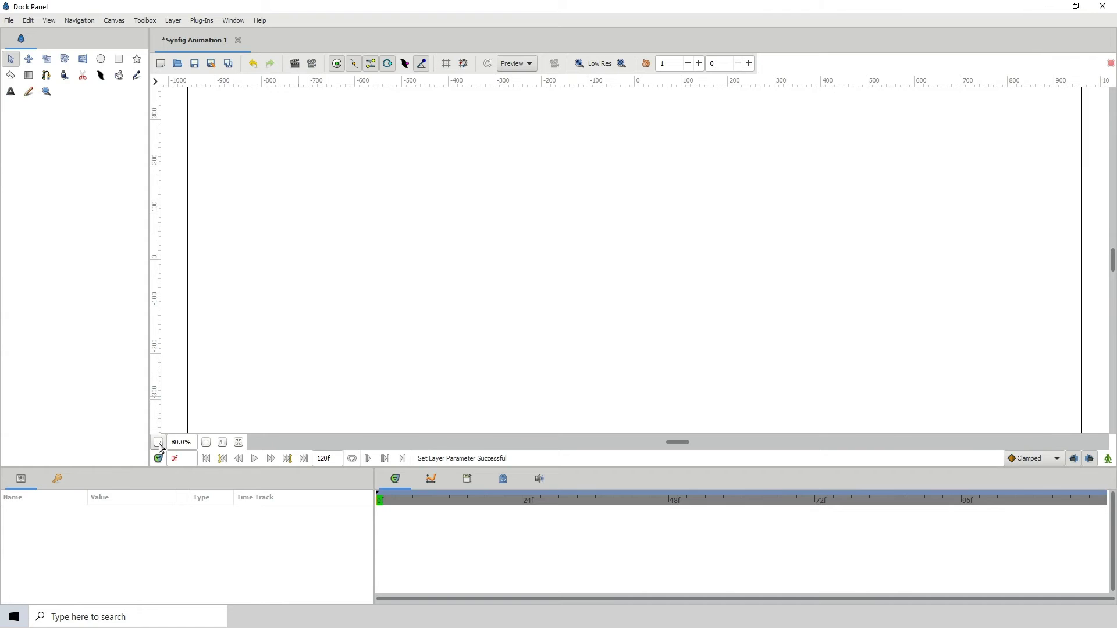
pyautogui.click(158, 442)
pyautogui.click(158, 443)
pyautogui.hscroll(3, 685, 274)
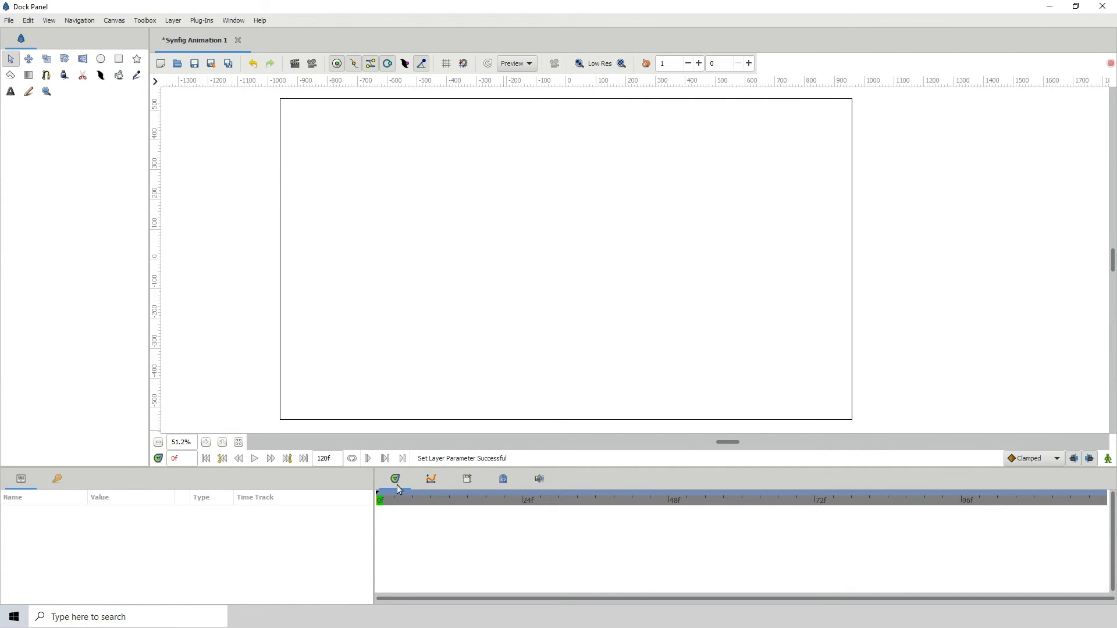
pyautogui.moveTo(24, 482); pyautogui.dragTo(172, 473)
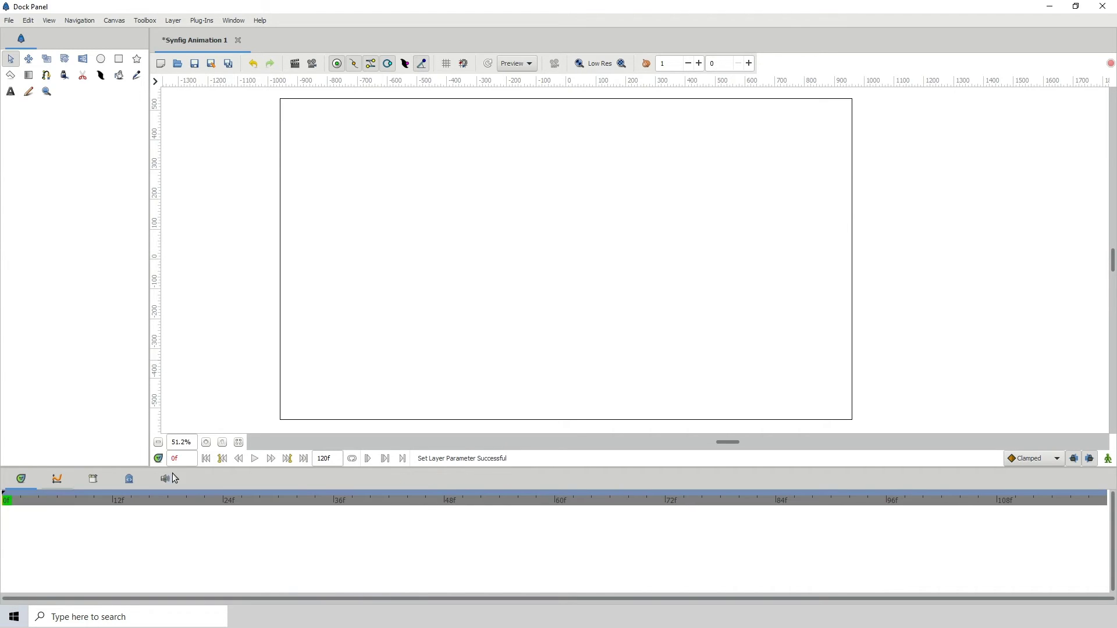
pyautogui.moveTo(152, 344); pyautogui.dragTo(52, 365)
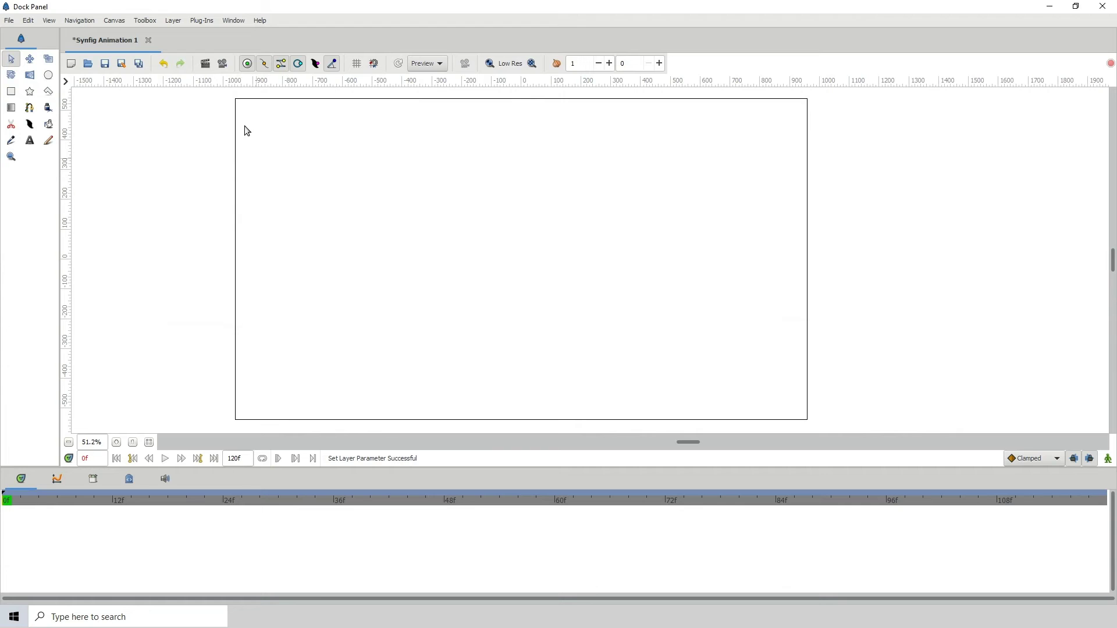
# Save the current panel layout as a new workspace named 'yow_space'.
pyautogui.click(230, 22)
pyautogui.moveTo(240, 36)
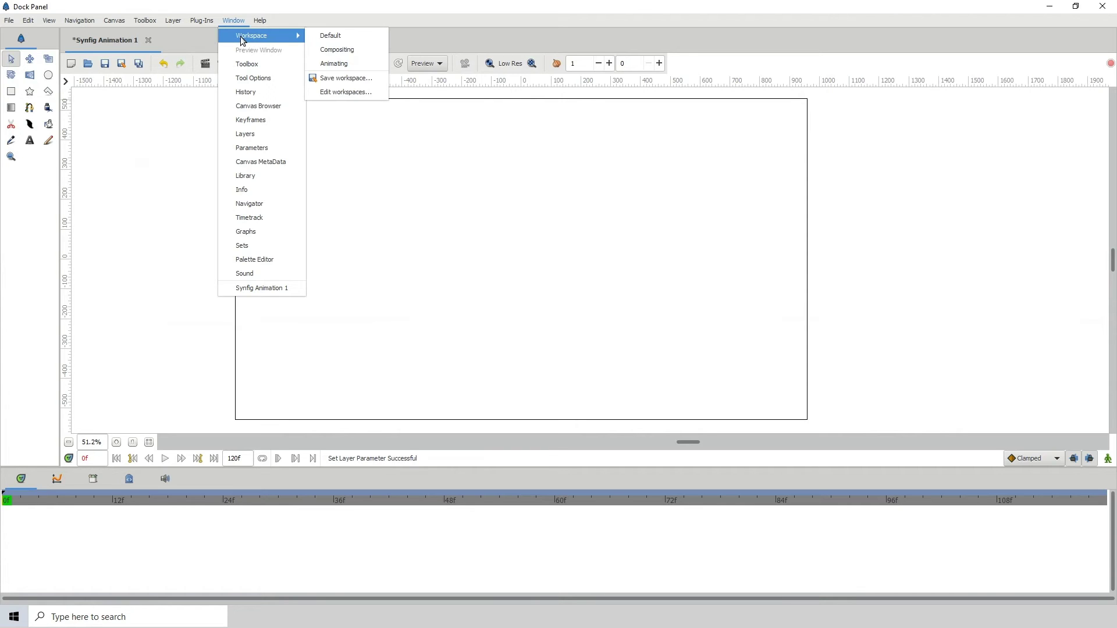
pyautogui.click(353, 79)
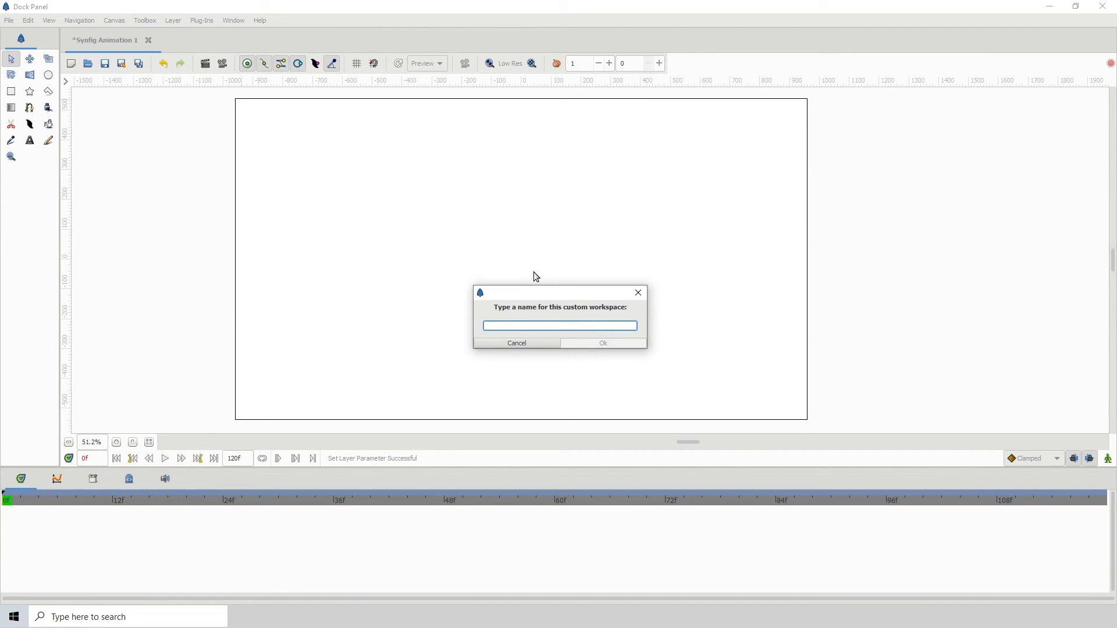
pyautogui.write('yow')
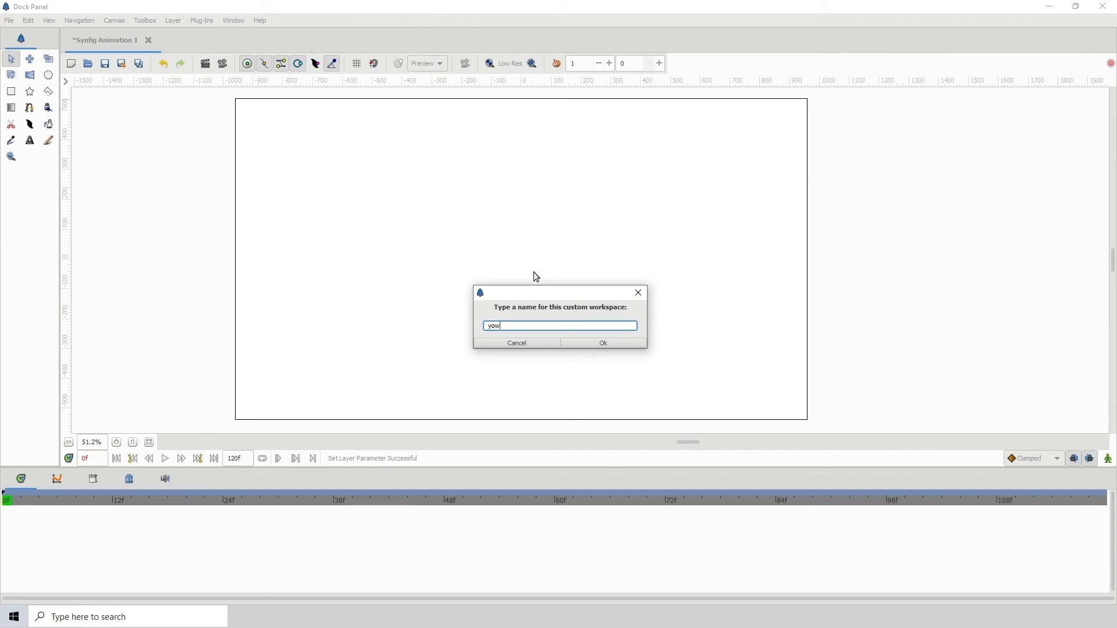
pyautogui.write('_space')
pyautogui.click(605, 343)
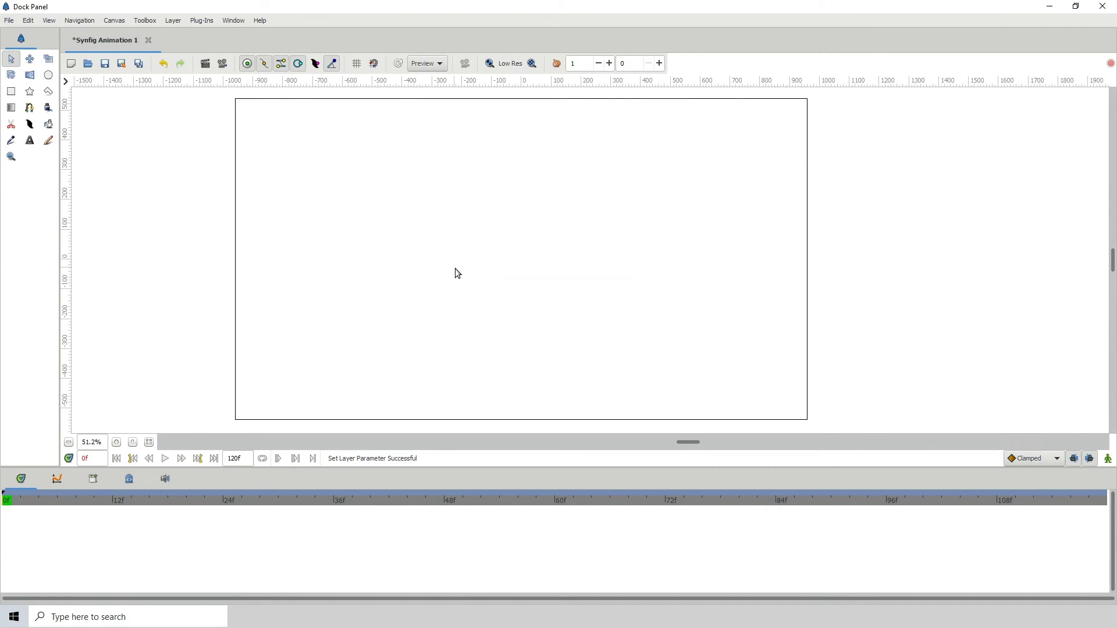
# Switch to the Default workspace, then reopen the Window > Workspace list.
pyautogui.click(233, 24)
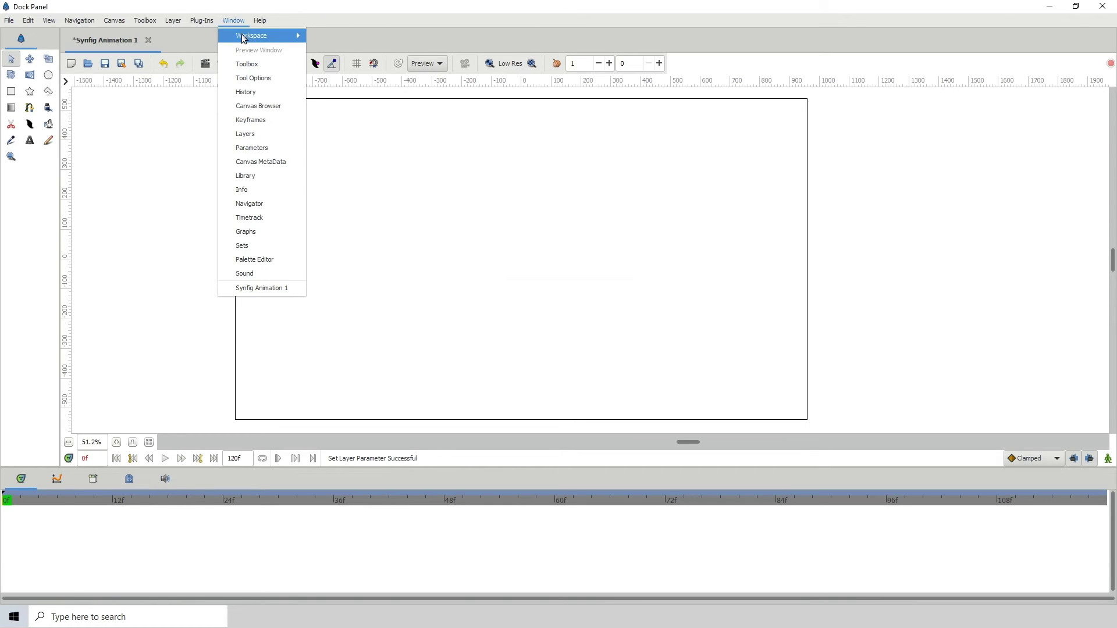
pyautogui.moveTo(293, 39)
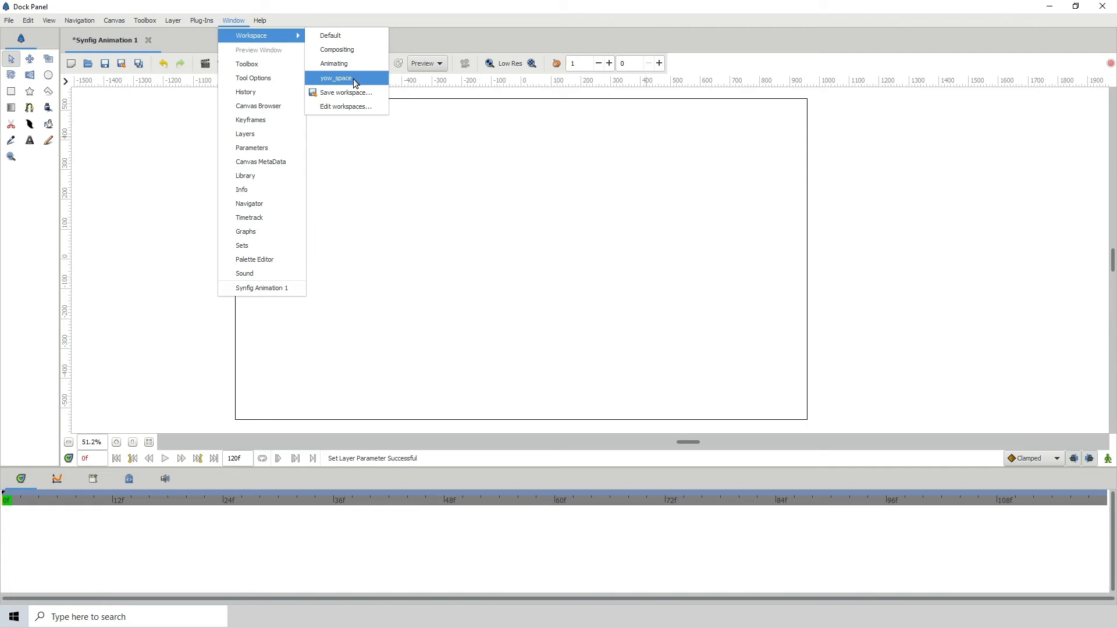
pyautogui.click(337, 38)
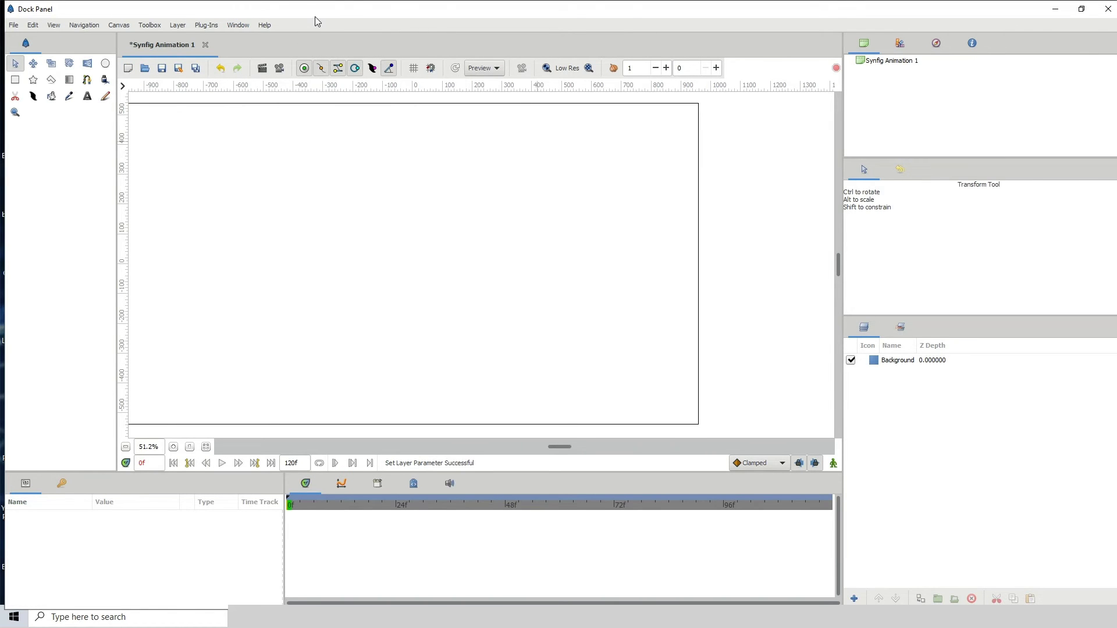
pyautogui.click(233, 21)
pyautogui.moveTo(264, 35)
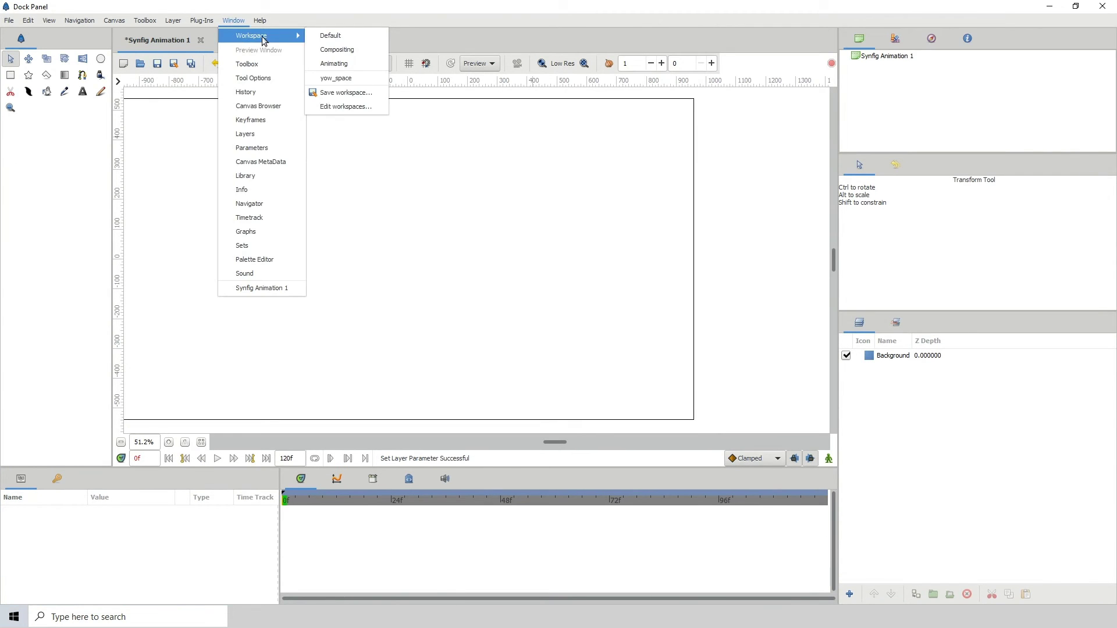
# Load the saved yow_space workspace from the Workspace submenu.
pyautogui.click(346, 79)
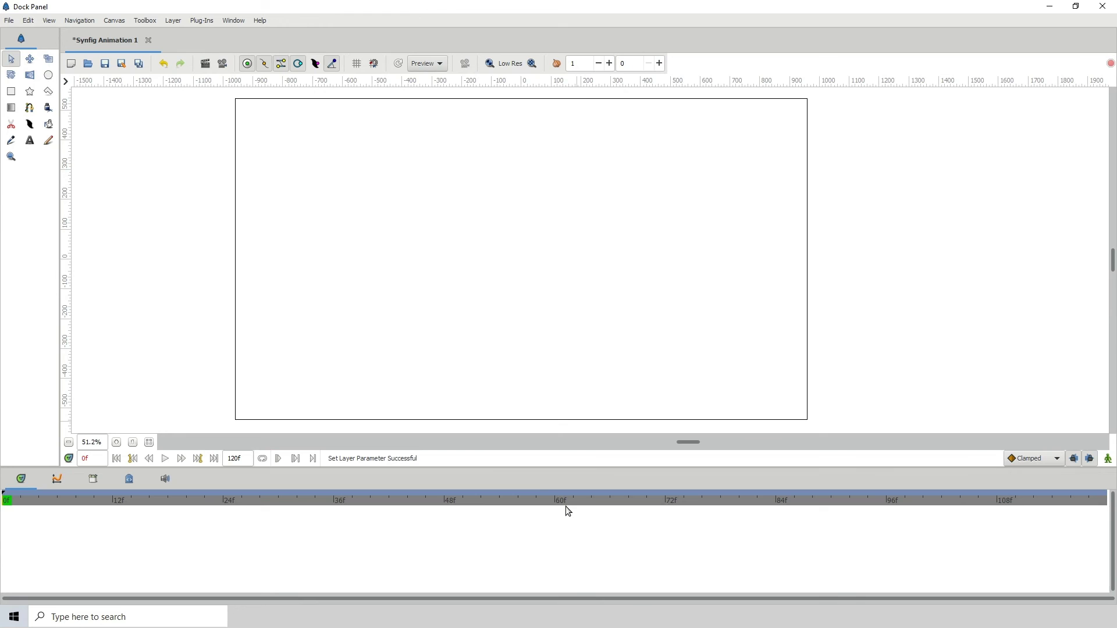
# In the workspace editor, select yow_space and delete it, confirming the deletion.
pyautogui.click(233, 21)
pyautogui.moveTo(262, 36)
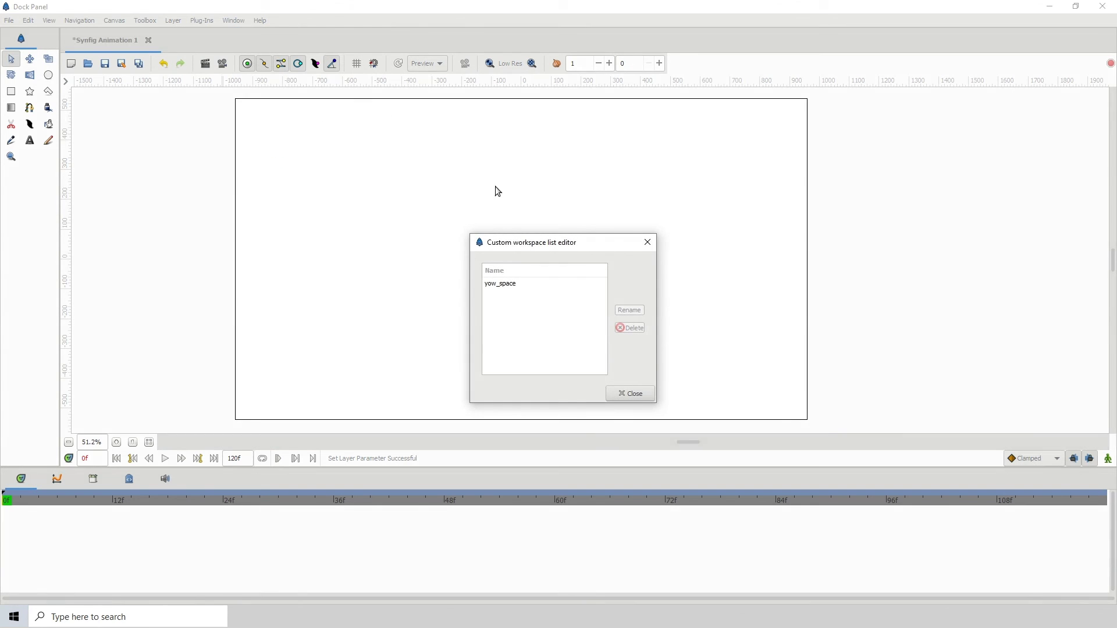
pyautogui.moveTo(577, 248); pyautogui.dragTo(615, 193)
pyautogui.click(552, 231)
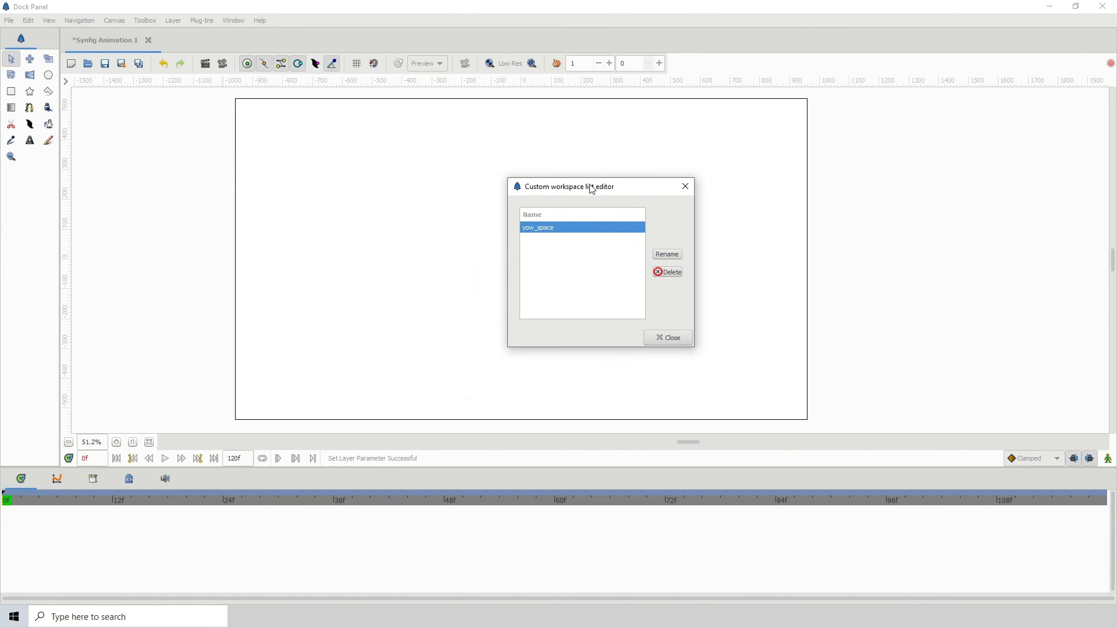
pyautogui.moveTo(591, 186); pyautogui.dragTo(589, 172)
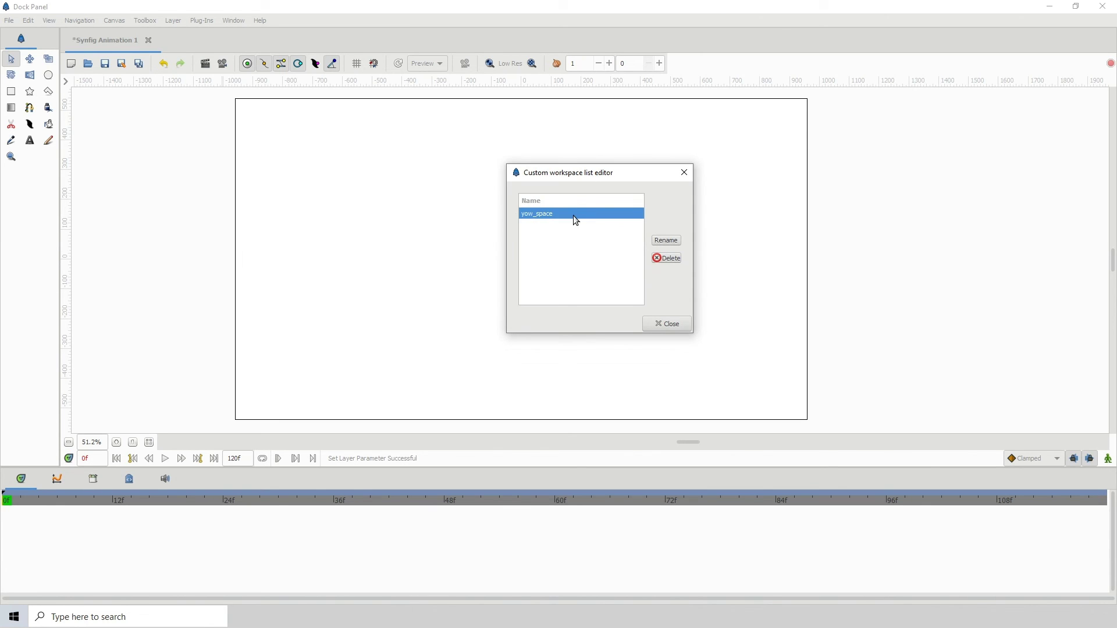
pyautogui.click(664, 240)
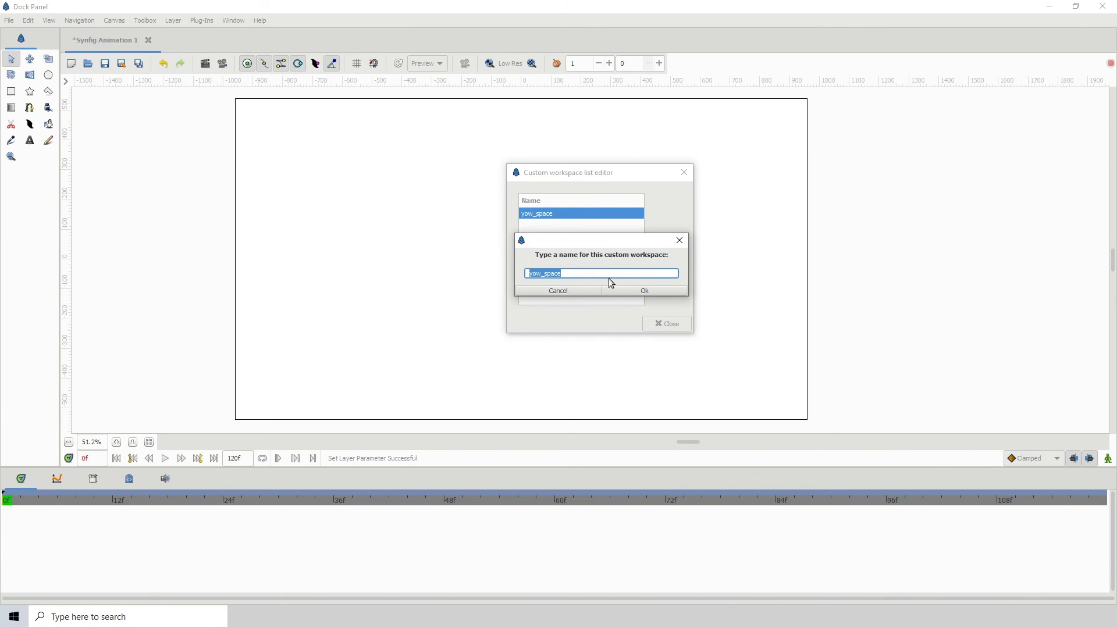
pyautogui.click(563, 291)
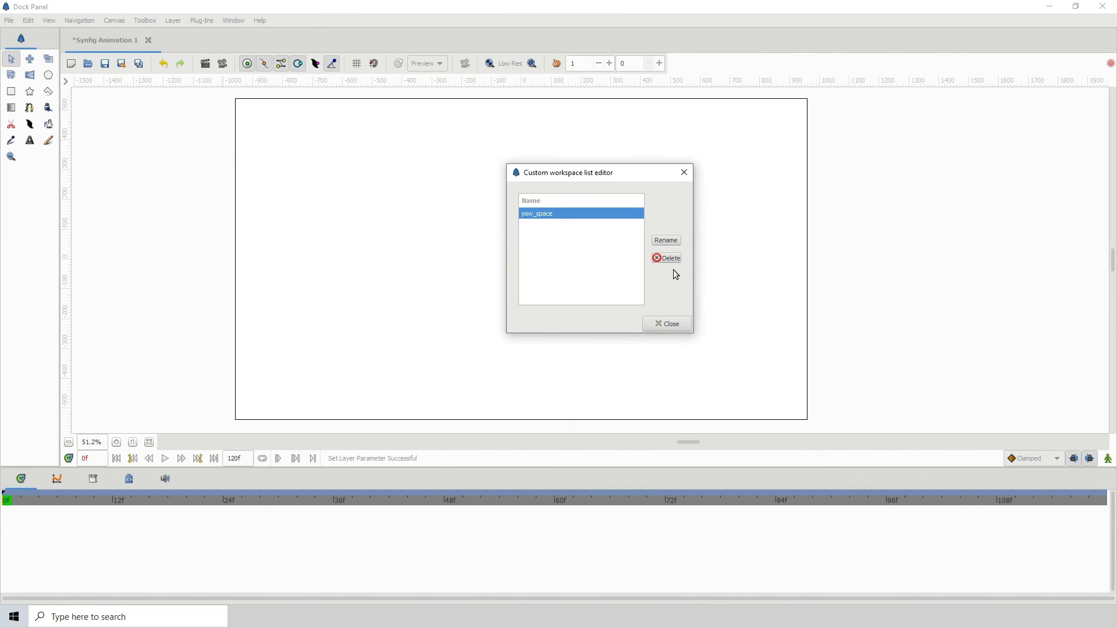
pyautogui.click(674, 261)
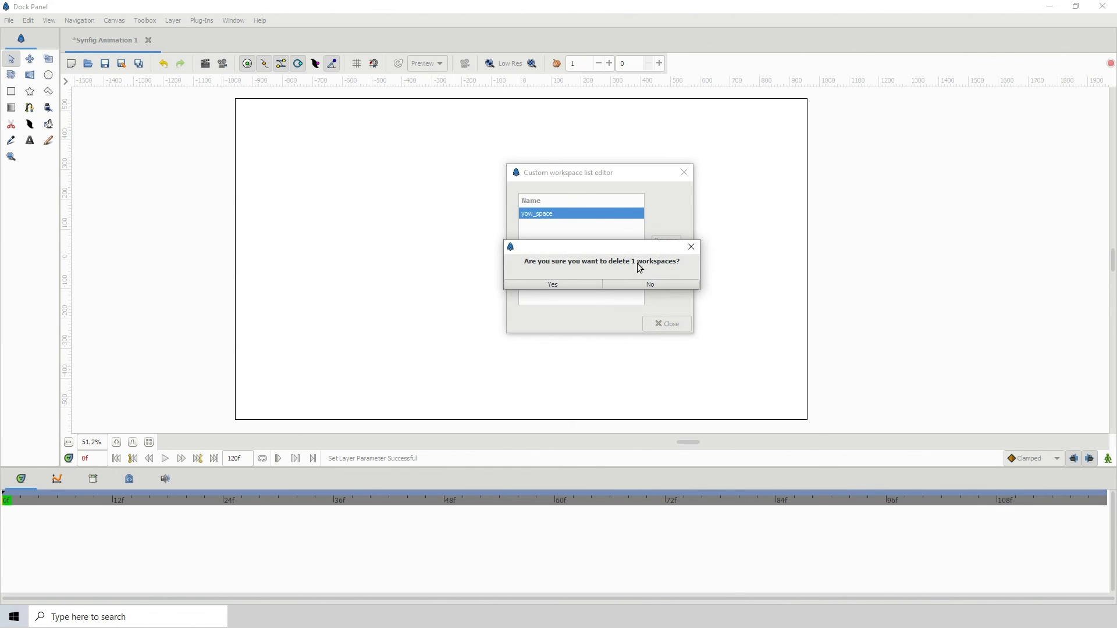
pyautogui.click(565, 285)
# Close the workspace editor and switch to the built-in Animating workspace.
pyautogui.click(669, 324)
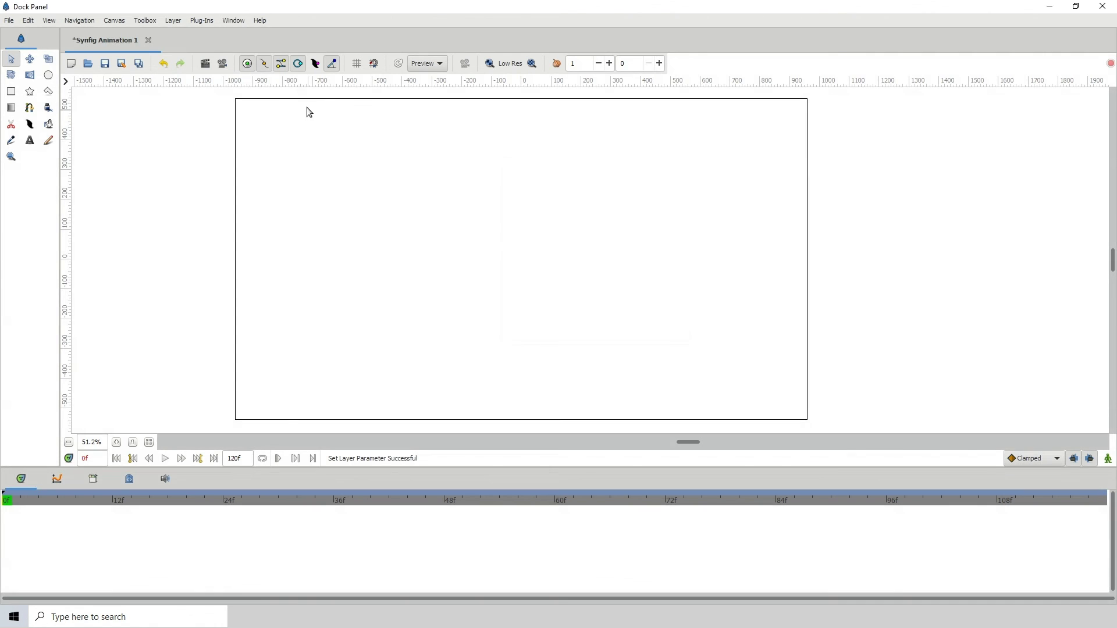
pyautogui.click(235, 21)
pyautogui.moveTo(247, 37)
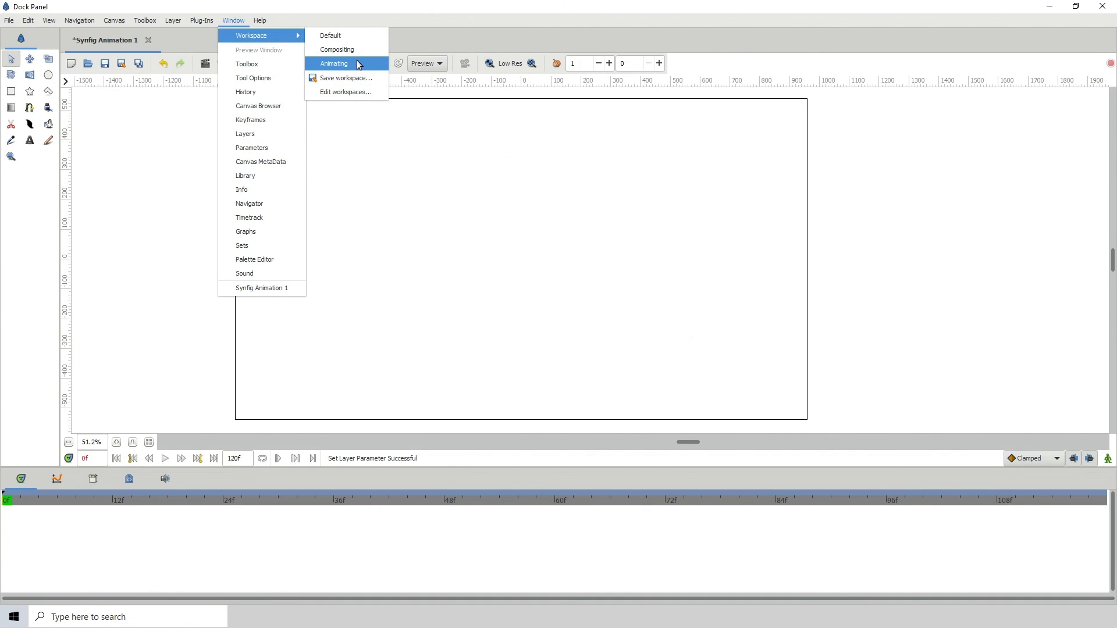
pyautogui.click(352, 37)
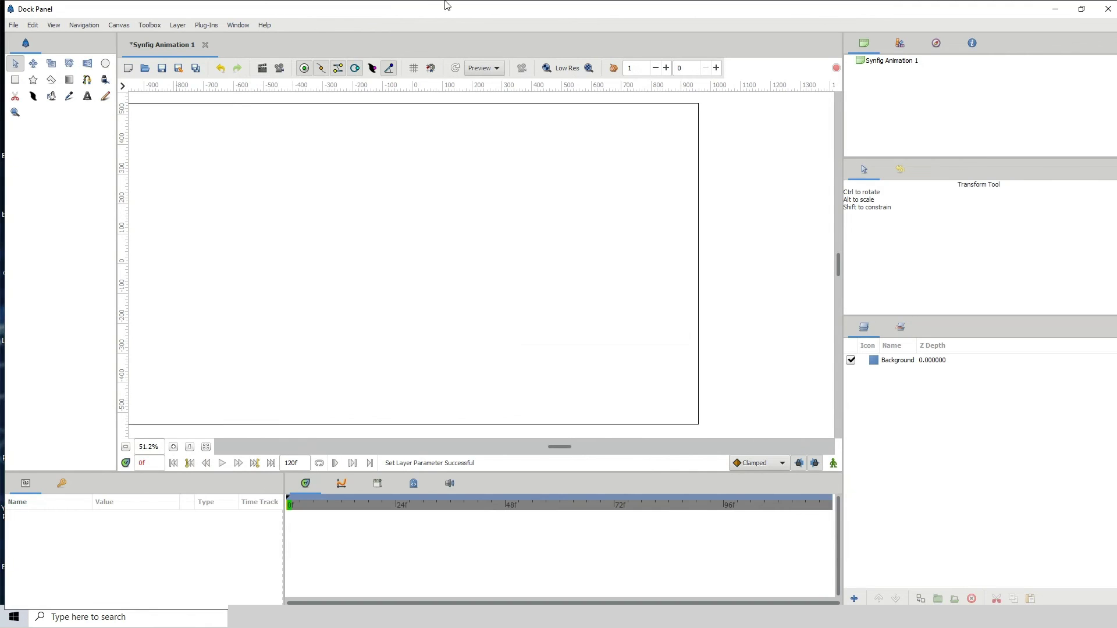